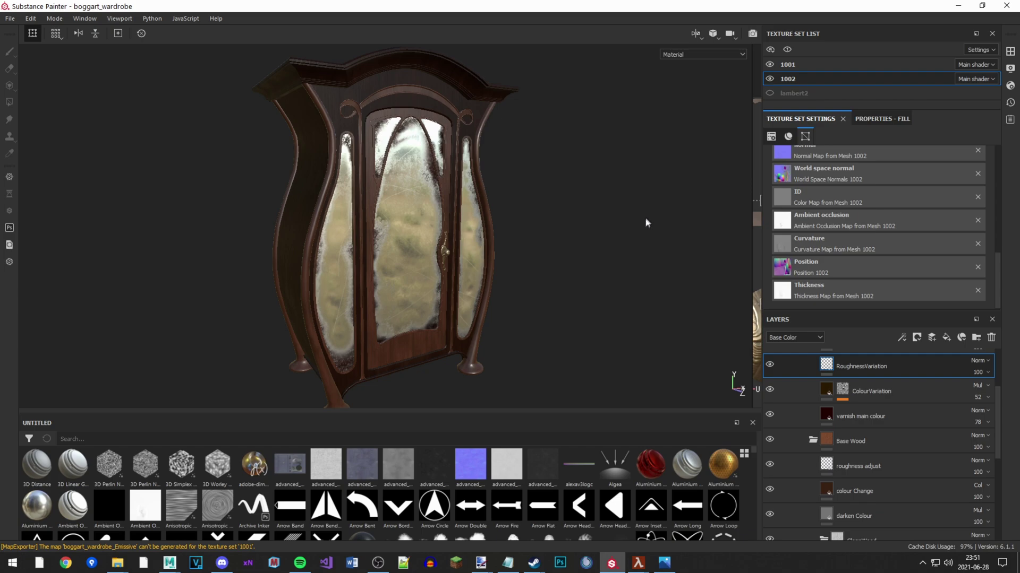
# - Inspect the wardrobe model, show its 3D and 2D views side by side, and compare texture sets 1001 and 1002
pyautogui.keyDown('alt'); pyautogui.moveTo(536, 186); pyautogui.dragTo(508, 178); pyautogui.keyUp('alt')
pyautogui.moveTo(509, 178)
pyautogui.keyDown('alt'); pyautogui.mouseDown(button='right')
pyautogui.moveTo(519, 180)
pyautogui.moveTo(492, 180)
pyautogui.moveTo(498, 166)
pyautogui.mouseUp(button='right'); pyautogui.keyUp('alt')
pyautogui.keyDown('alt'); pyautogui.moveTo(638, 152); pyautogui.dragTo(663, 165); pyautogui.keyUp('alt')
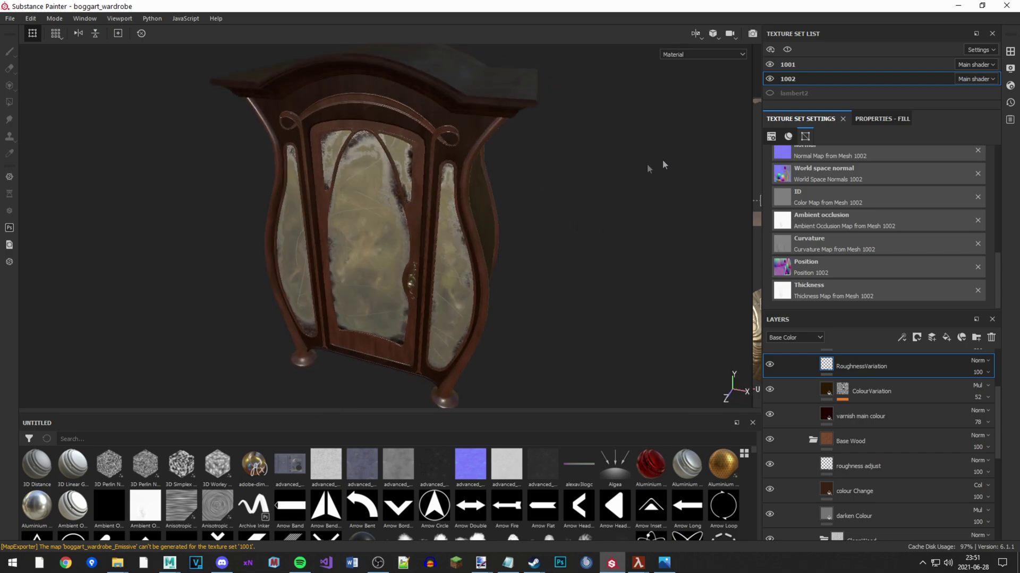
pyautogui.click(805, 68)
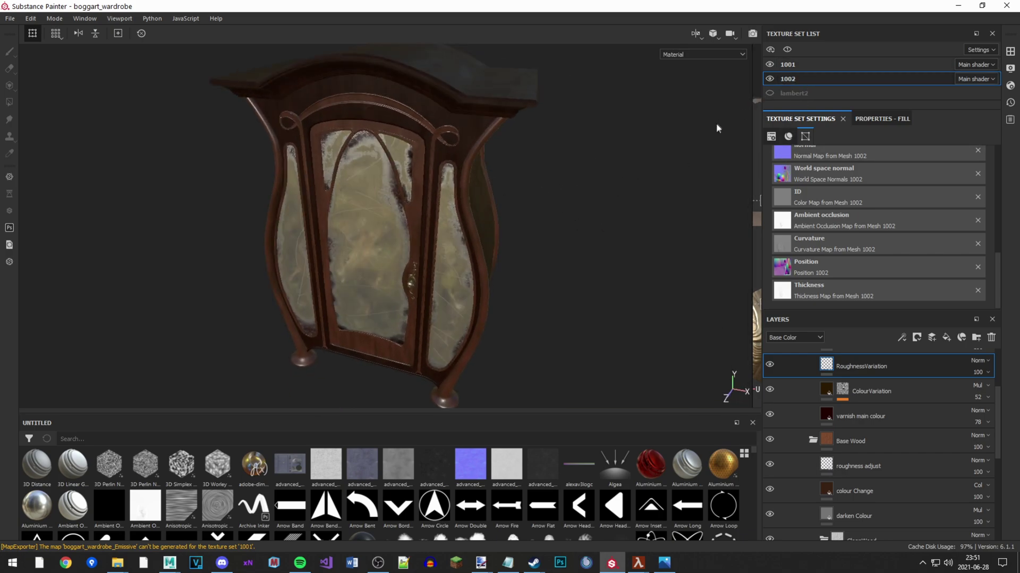
pyautogui.click(798, 77)
pyautogui.press('F1')
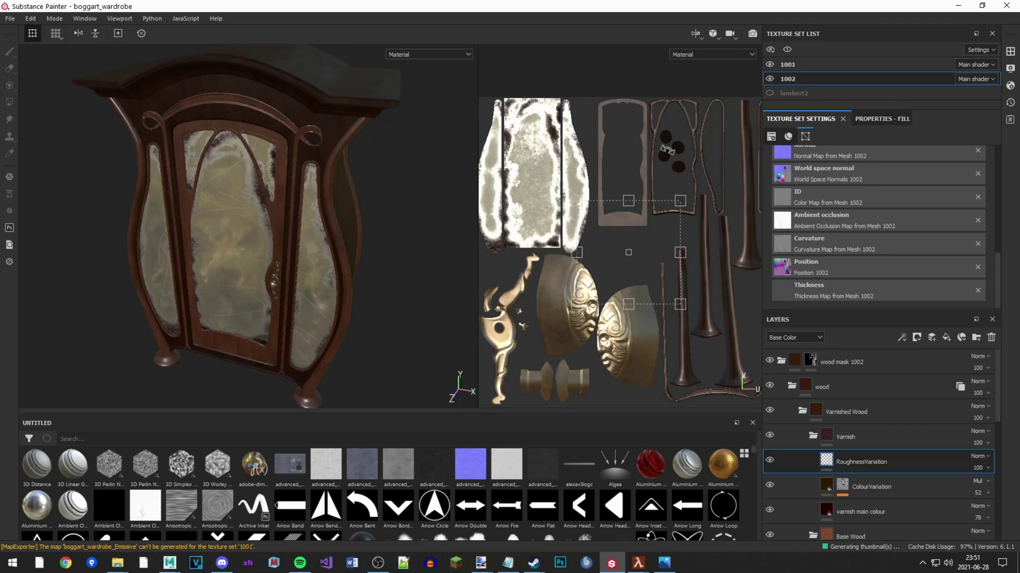
pyautogui.click(802, 66)
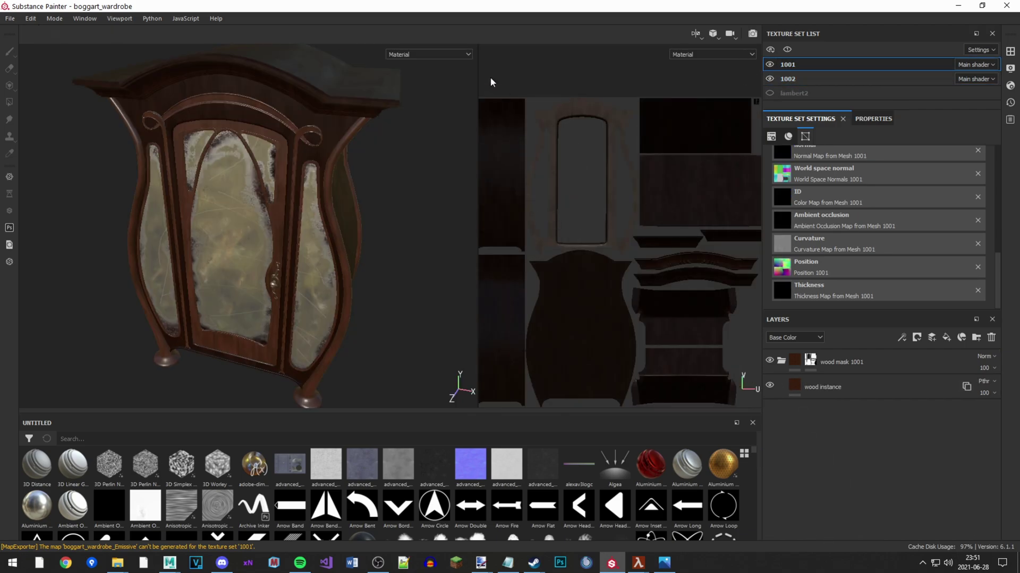
pyautogui.click(817, 78)
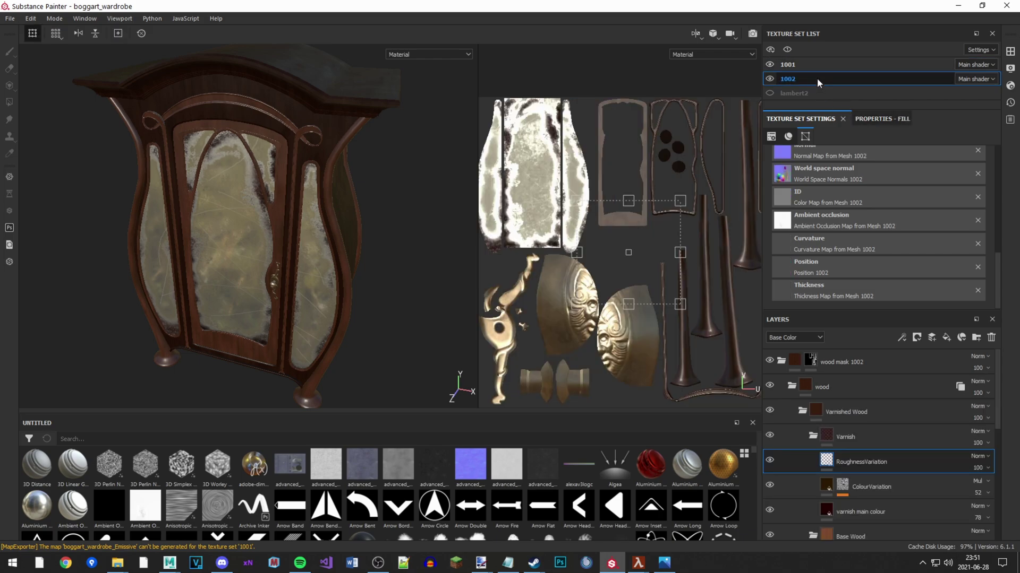
# - Enlarge the 2D view and frame the complete UV layout of texture set 1002
pyautogui.moveTo(478, 271); pyautogui.dragTo(299, 271)
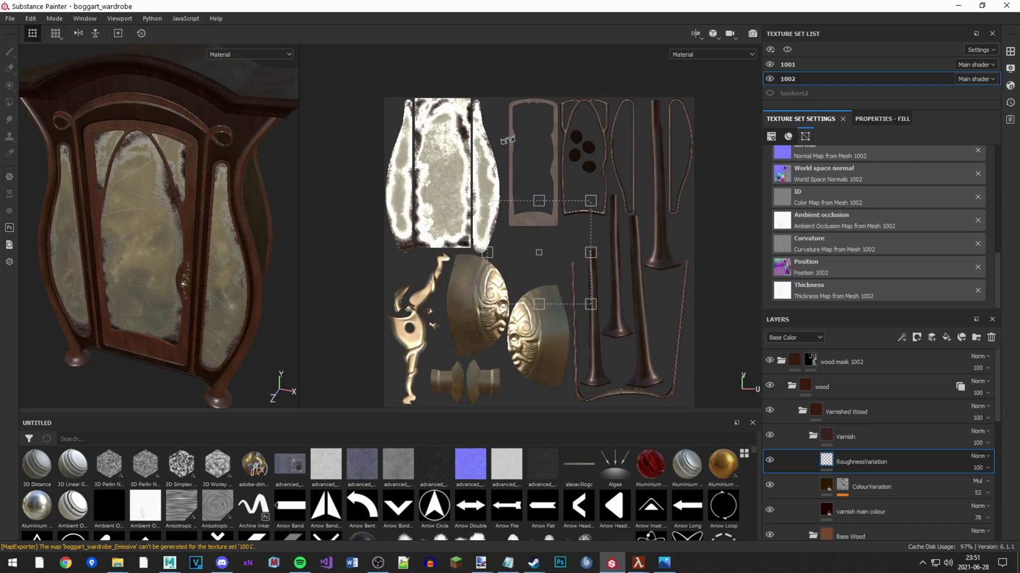
pyautogui.keyDown('alt'); pyautogui.moveTo(483, 166); pyautogui.dragTo(637, 205, button='middle'); pyautogui.keyUp('alt')
pyautogui.keyDown('alt'); pyautogui.moveTo(637, 205); pyautogui.dragTo(623, 9, button='right'); pyautogui.keyUp('alt')
# - Switch to Hammer and examine the wardrobe prop in the 3D map view
pyautogui.hotkey('alt', 'Tab')
pyautogui.press('Escape')
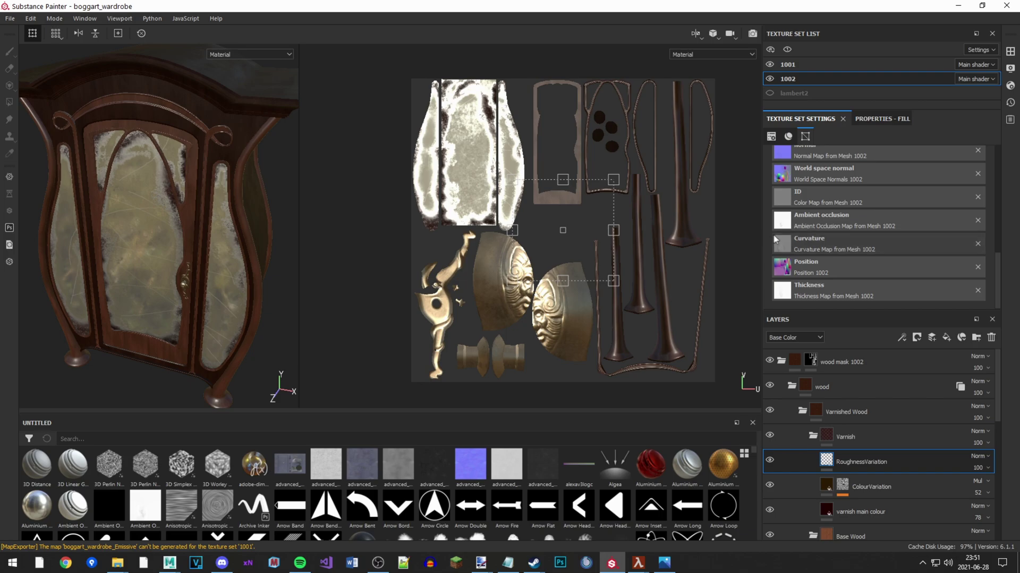
pyautogui.hotkey('alt', 'Tab')
pyautogui.press('Escape')
pyautogui.moveTo(590, 257); pyautogui.dragTo(617, 218, button='right')
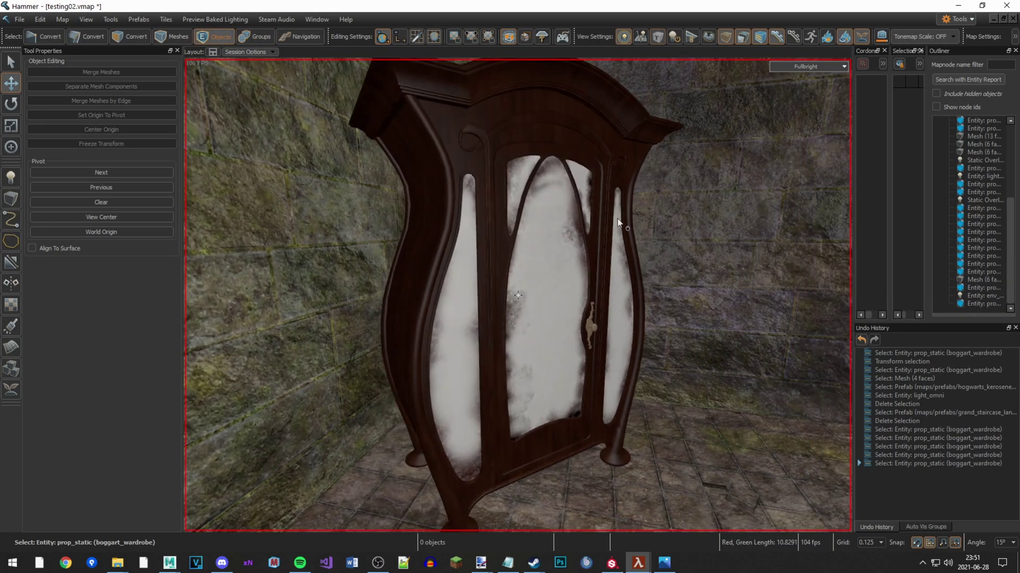
pyautogui.press('F5')
pyautogui.moveTo(689, 231); pyautogui.dragTo(518, 295, button='right')
pyautogui.press('w')
pyautogui.press('a')
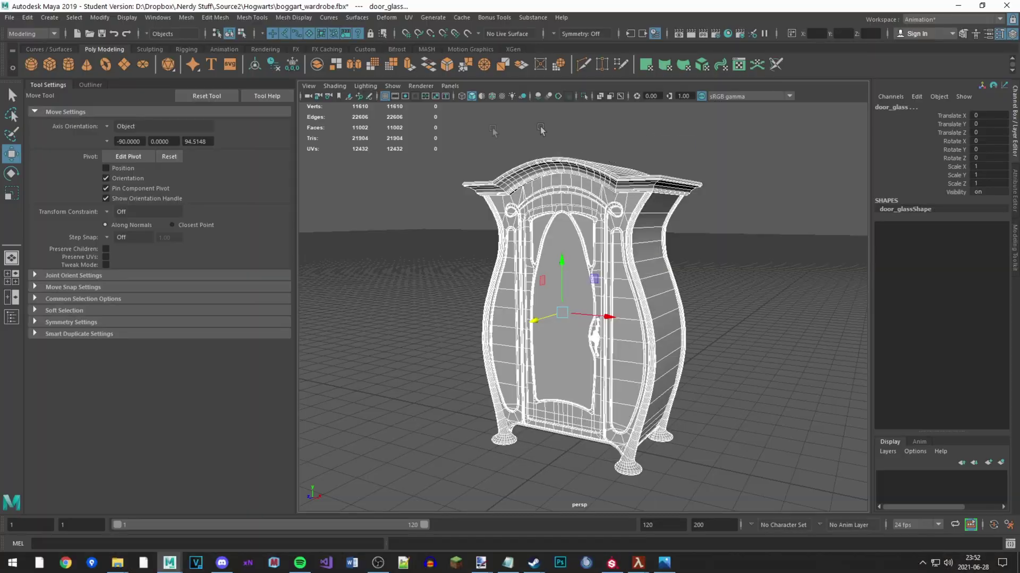
# - In Maya, select the whole wardrobe model and show all of its UV shells in the UV Editor
pyautogui.moveTo(393, 149); pyautogui.dragTo(758, 511)
pyautogui.click(409, 17)
pyautogui.click(414, 35)
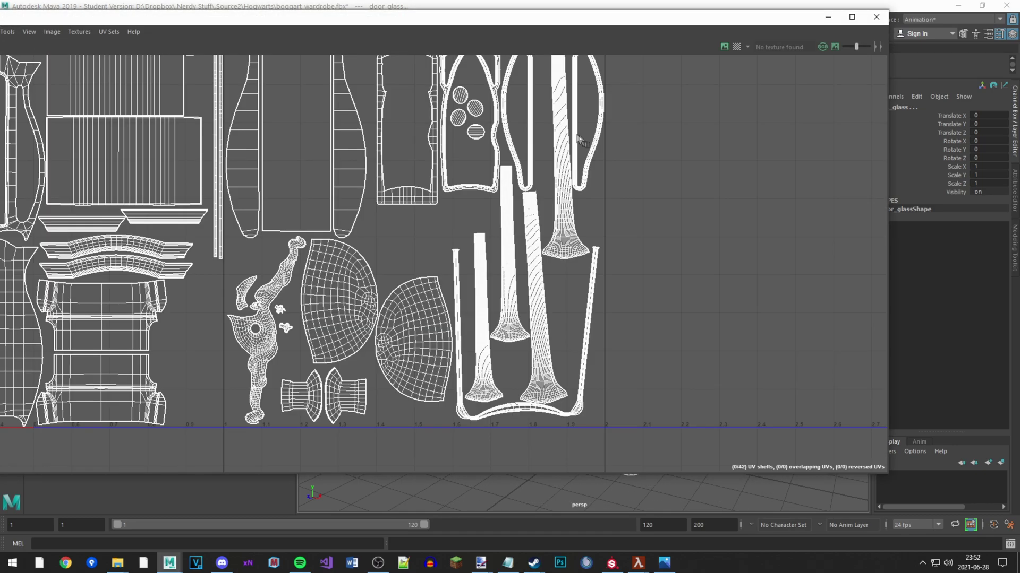
pyautogui.moveTo(683, 20); pyautogui.dragTo(787, 27)
pyautogui.scroll(-5, 501, 141)
pyautogui.keyDown('alt'); pyautogui.moveTo(414, 175); pyautogui.dragTo(479, 212, button='middle'); pyautogui.keyUp('alt')
# - Select the UV shells in the first tile and those in the second tile in turn, undoing any accidental shift
pyautogui.moveTo(169, 85); pyautogui.dragTo(716, 110)
pyautogui.moveTo(715, 110); pyautogui.dragTo(671, 94, button='right')
pyautogui.moveTo(737, 98); pyautogui.dragTo(144, 102)
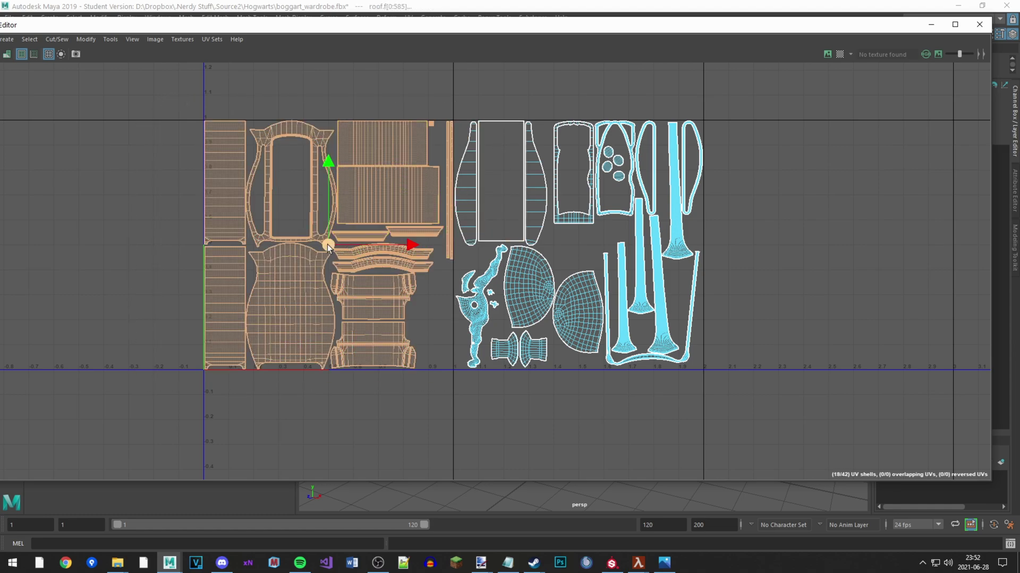
pyautogui.moveTo(323, 202)
pyautogui.mouseDown()
pyautogui.moveTo(377, 230)
pyautogui.moveTo(267, 180)
pyautogui.moveTo(311, 204)
pyautogui.mouseUp()
pyautogui.moveTo(770, 409); pyautogui.dragTo(465, 119)
pyautogui.moveTo(579, 288)
pyautogui.mouseDown()
pyautogui.moveTo(617, 302)
pyautogui.moveTo(580, 307)
pyautogui.mouseUp()
pyautogui.hotkey('ctrl', 'z')
pyautogui.click(740, 398)
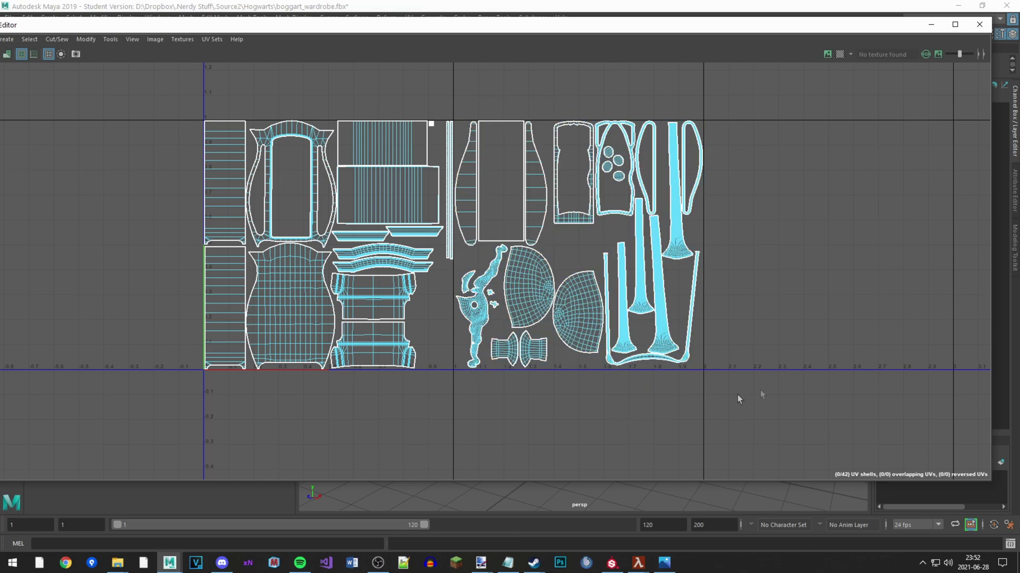
# - Select the UV shells across both tiles, narrow the selection to the second tile, and show the neighbouring empty tiles
pyautogui.moveTo(778, 380); pyautogui.dragTo(73, 100)
pyautogui.moveTo(728, 390); pyautogui.dragTo(191, 107)
pyautogui.moveTo(450, 396); pyautogui.dragTo(930, 24)
pyautogui.keyDown('alt'); pyautogui.moveTo(510, 138); pyautogui.dragTo(478, 137, button='right'); pyautogui.keyUp('alt')
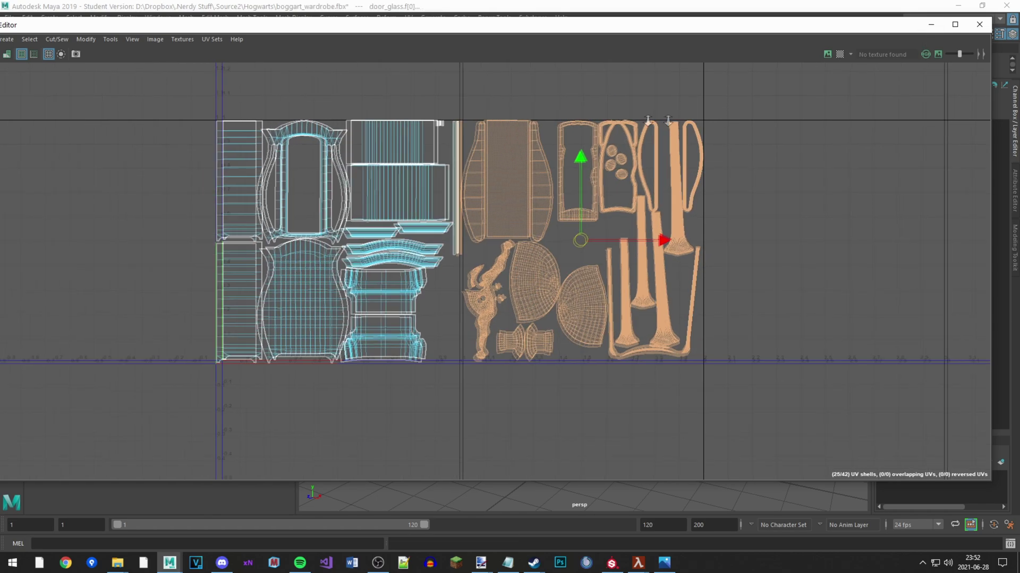
pyautogui.keyDown('alt'); pyautogui.moveTo(446, 133); pyautogui.dragTo(460, 221, button='middle'); pyautogui.keyUp('alt')
pyautogui.keyDown('alt'); pyautogui.moveTo(460, 221); pyautogui.dragTo(319, 208, button='right'); pyautogui.keyUp('alt')
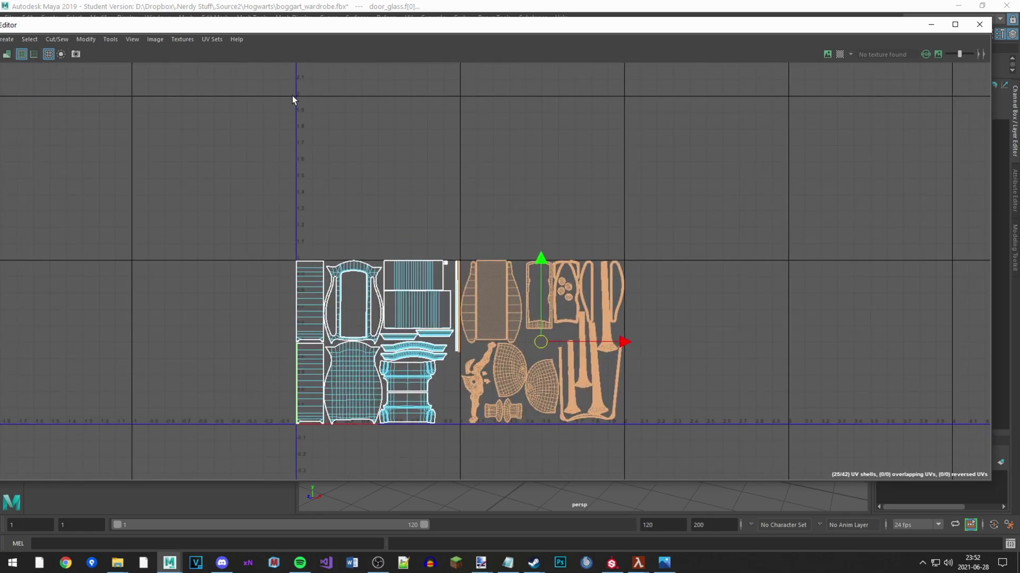
# - Outline the two-by-two tile square and the two-by-one tile area holding the UV shells to compare their proportions
pyautogui.moveTo(292, 90); pyautogui.dragTo(627, 428)
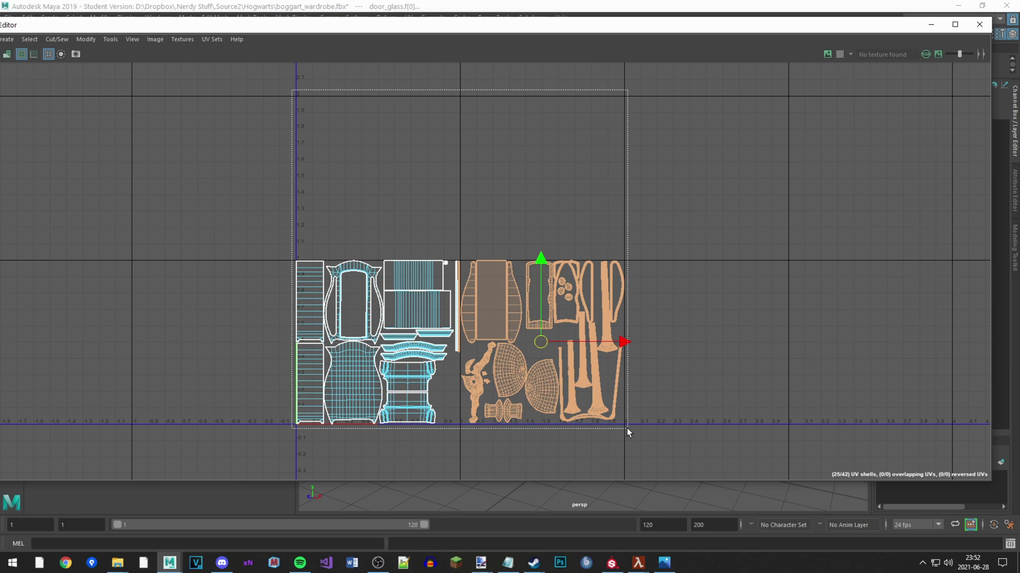
pyautogui.keyDown('ctrl'); pyautogui.moveTo(626, 428); pyautogui.dragTo(627, 428); pyautogui.keyUp('ctrl')
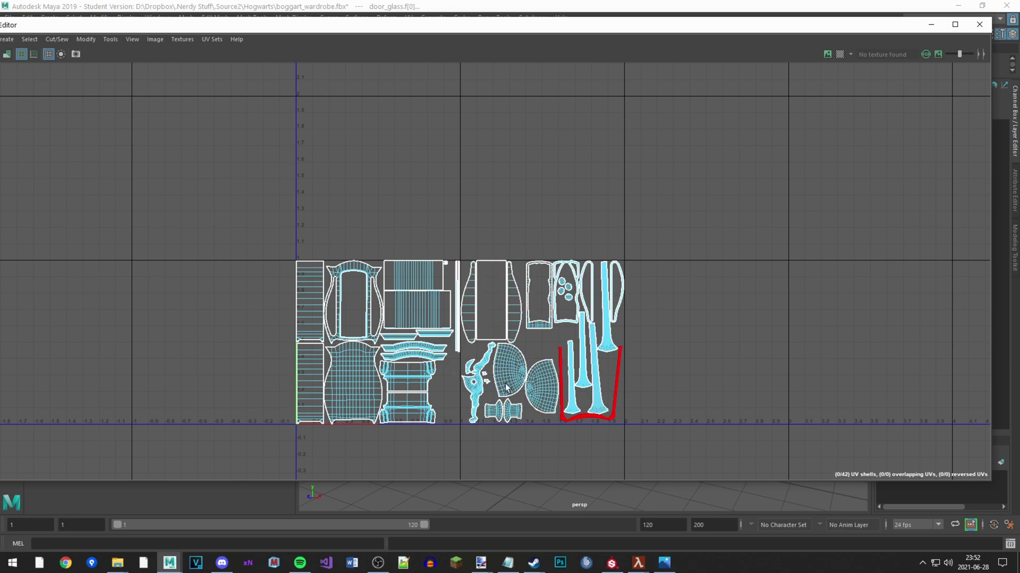
pyautogui.moveTo(292, 259); pyautogui.dragTo(627, 428)
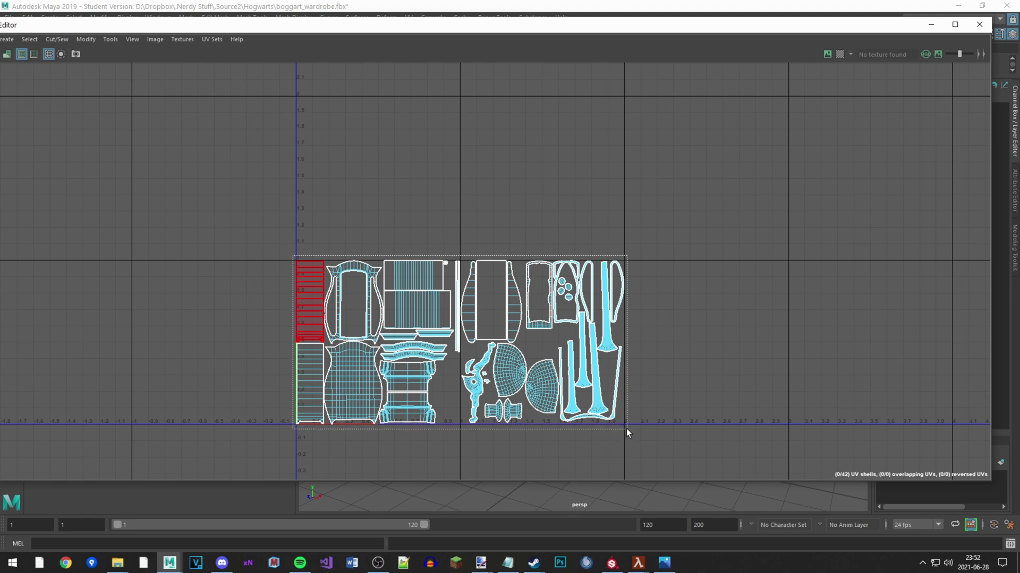
pyautogui.moveTo(626, 428); pyautogui.dragTo(626, 429)
pyautogui.click(294, 94)
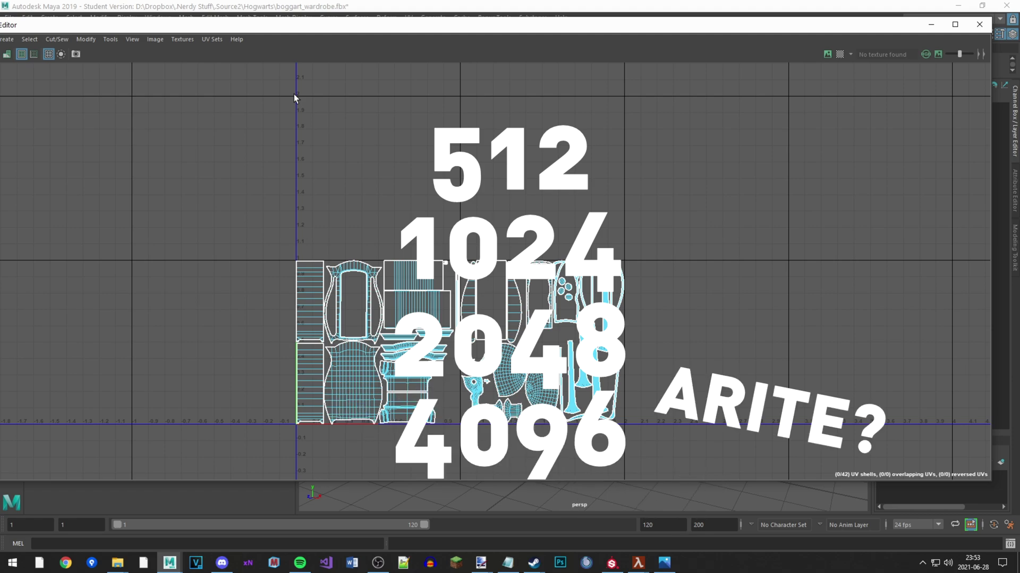
pyautogui.scroll(-2, 417, 194)
pyautogui.scroll(-1, 393, 173)
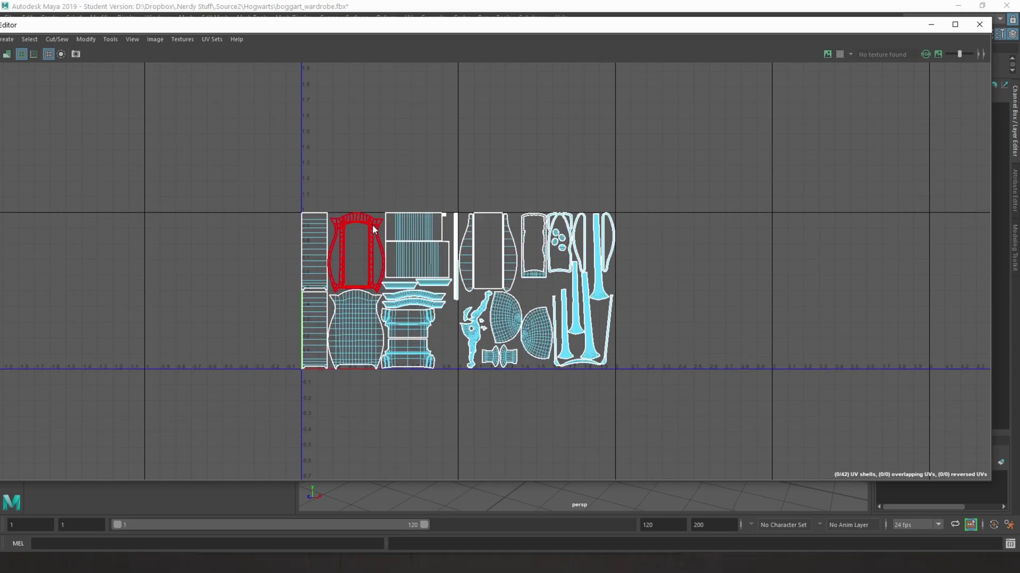
pyautogui.moveTo(265, 202); pyautogui.dragTo(628, 424)
pyautogui.moveTo(628, 418); pyautogui.dragTo(458, 216)
# - Switch to Substance Painter and export texture sets 1001 and 1002 as 16-bit PNGs at size 2048 with the PBR Metallic Roughness template
pyautogui.hotkey('alt', 'Tab')
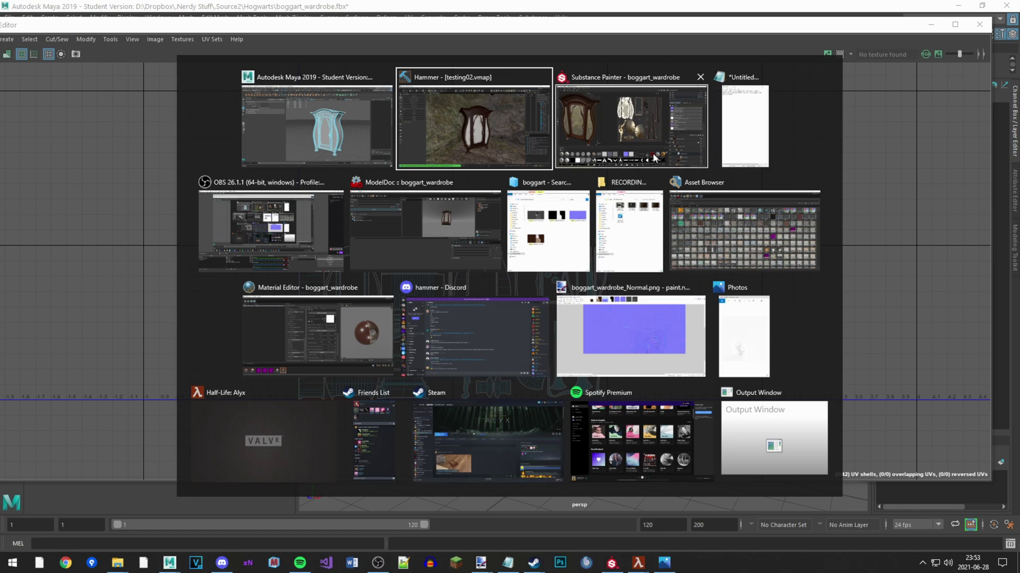
pyautogui.click(700, 154)
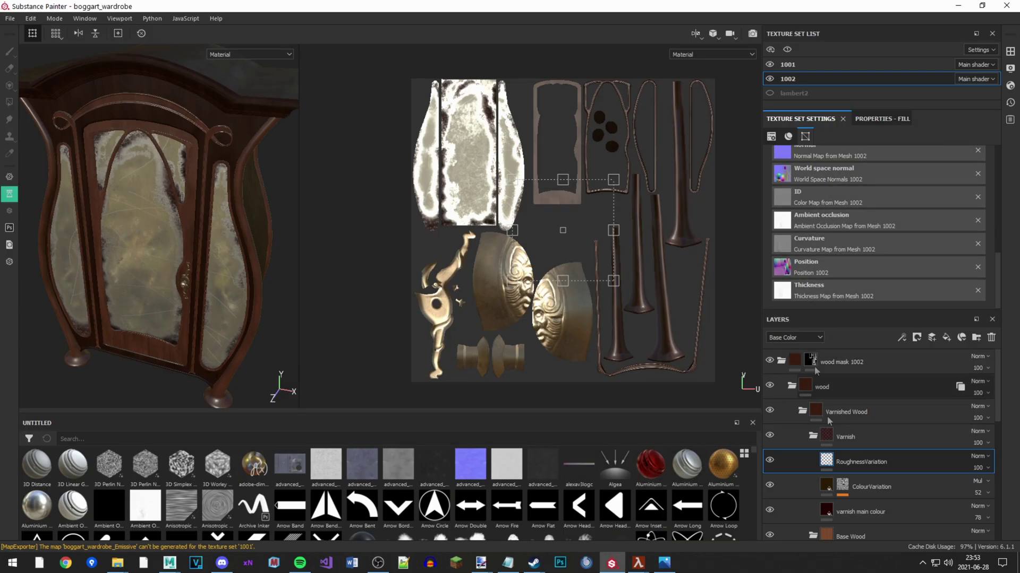
pyautogui.click(31, 18)
pyautogui.moveTo(4, 22)
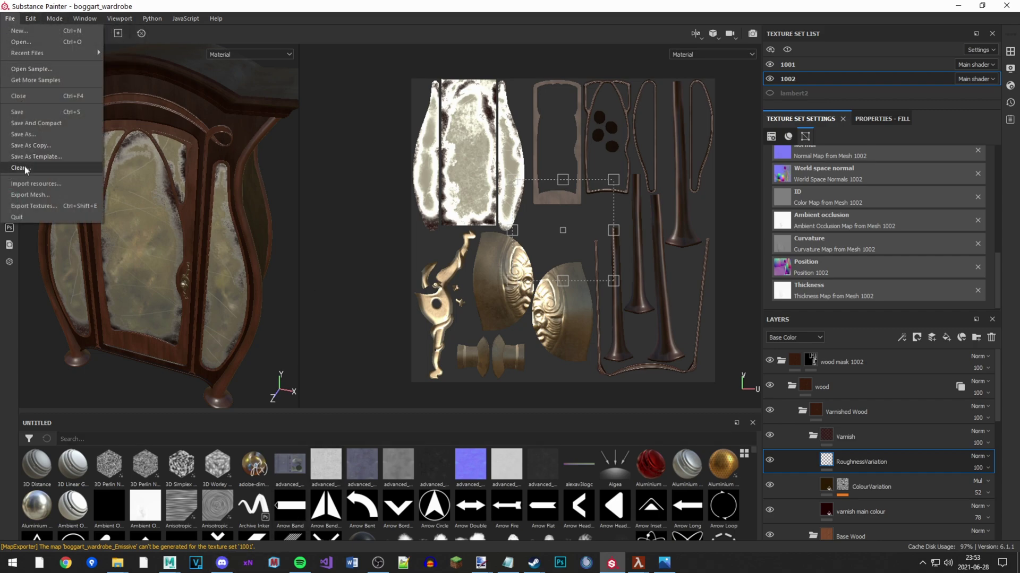
pyautogui.click(50, 206)
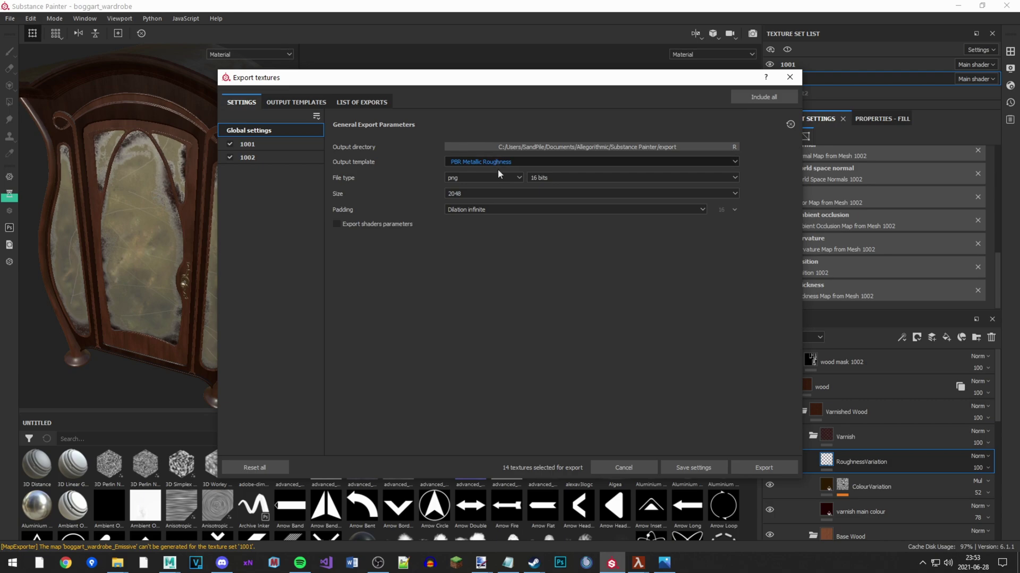
pyautogui.click(764, 468)
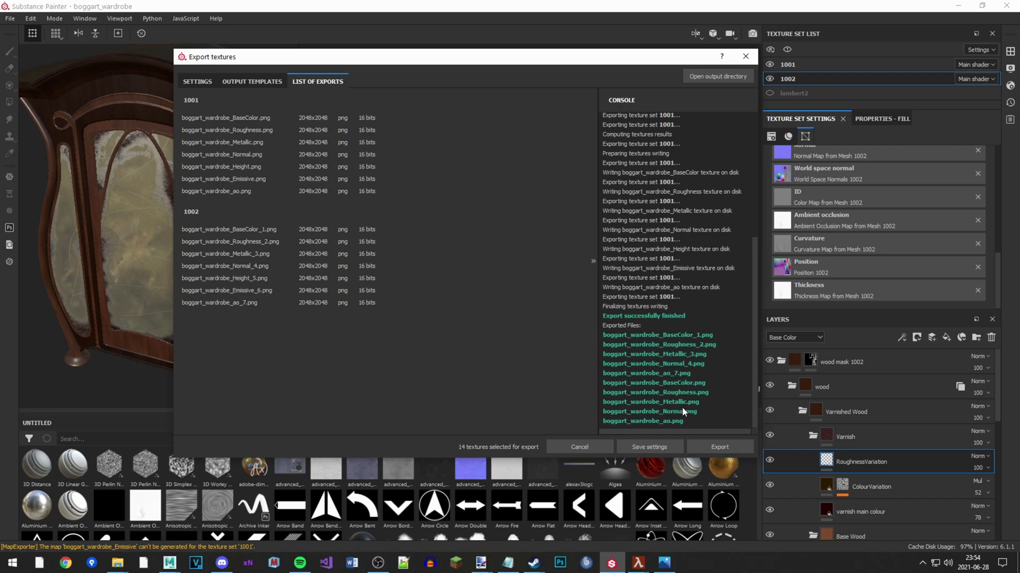
# - Open the export output directory and search it for "boggart_ward"
pyautogui.click(722, 75)
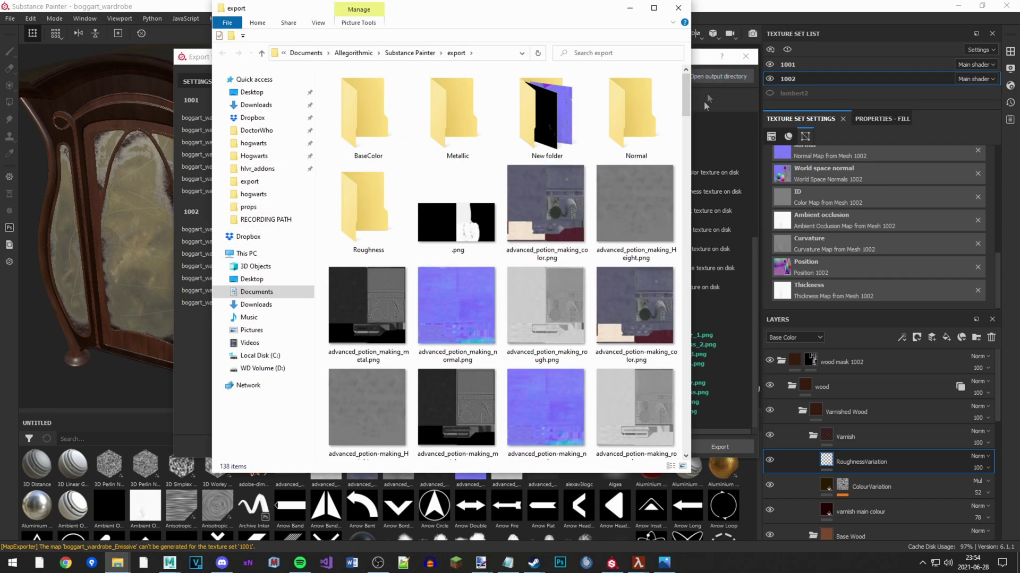
pyautogui.click(696, 193)
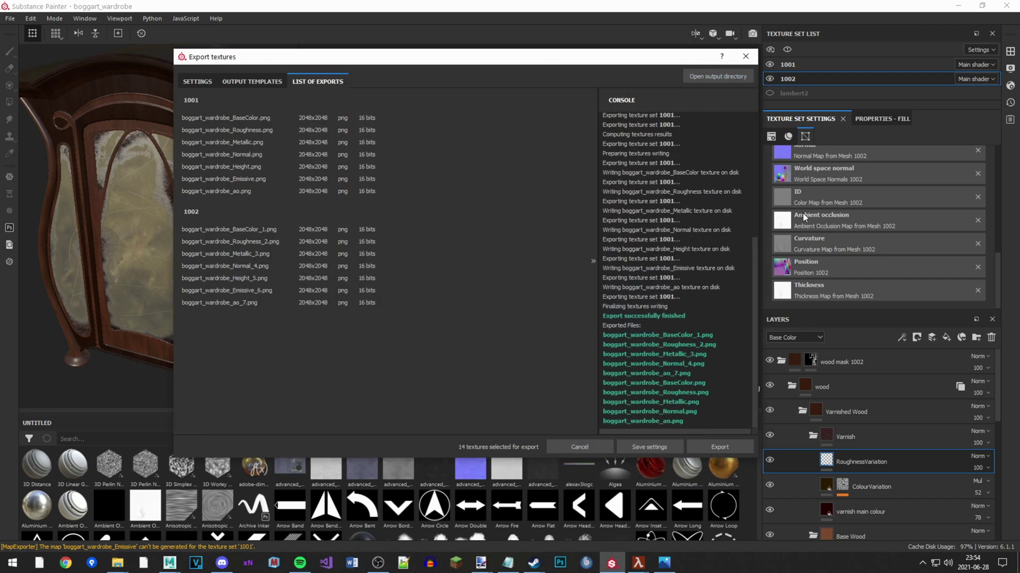
pyautogui.click(718, 76)
pyautogui.click(635, 55)
pyautogui.write('b')
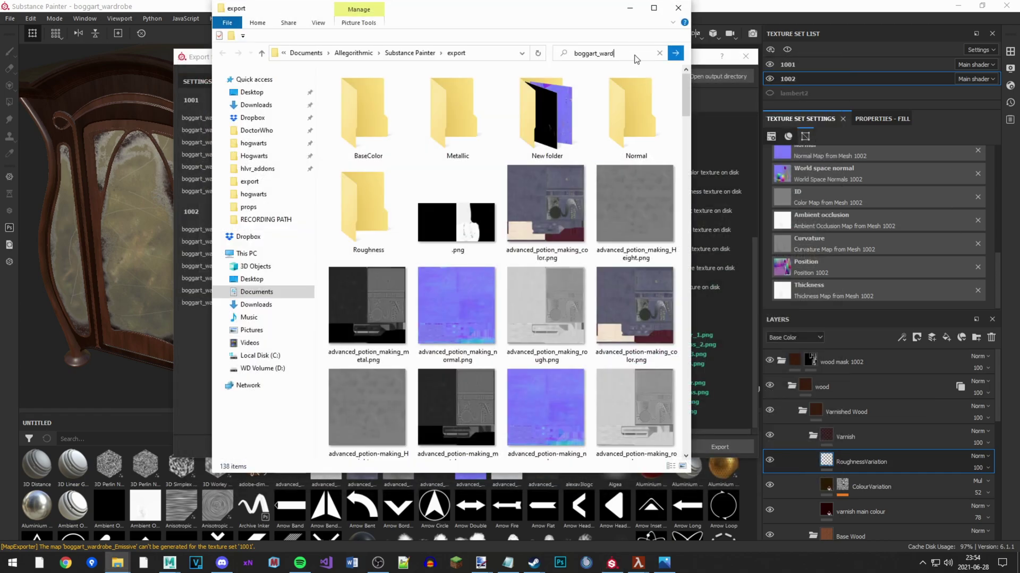
pyautogui.write('oggart_ward')
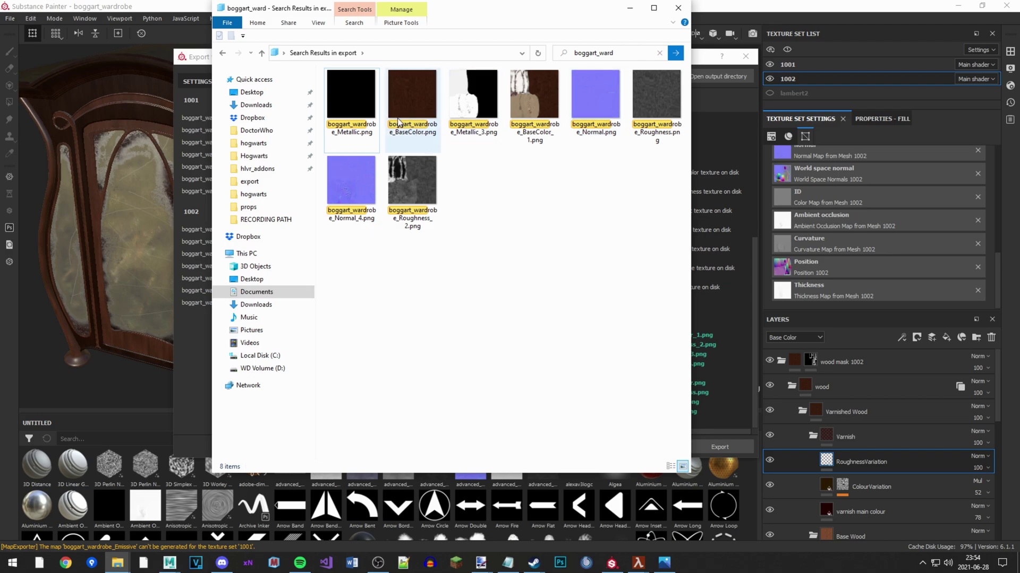
# - Look through the exported wardrobe textures for both texture sets and view boggart_wardrobe_BaseColor_1.png at full size
pyautogui.click(369, 127)
pyautogui.click(474, 101)
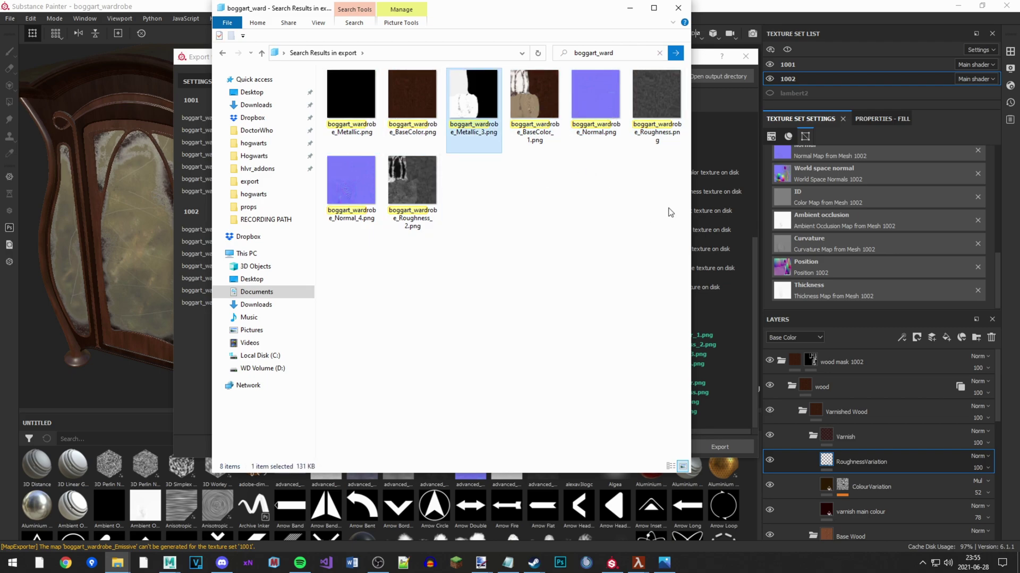
pyautogui.moveTo(669, 208); pyautogui.dragTo(343, 101)
pyautogui.click(663, 208)
pyautogui.moveTo(661, 187); pyautogui.dragTo(562, 200)
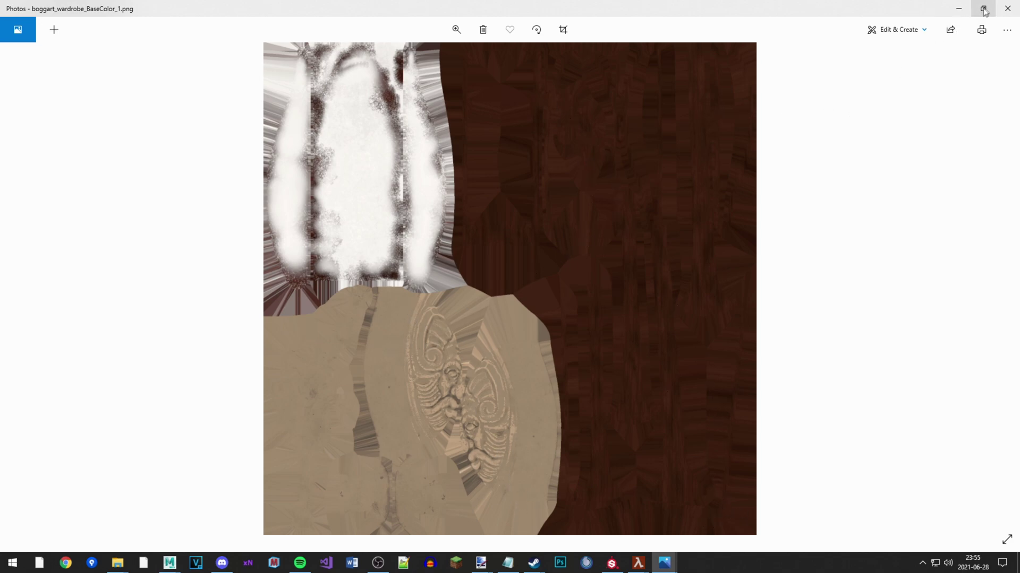
pyautogui.click(959, 9)
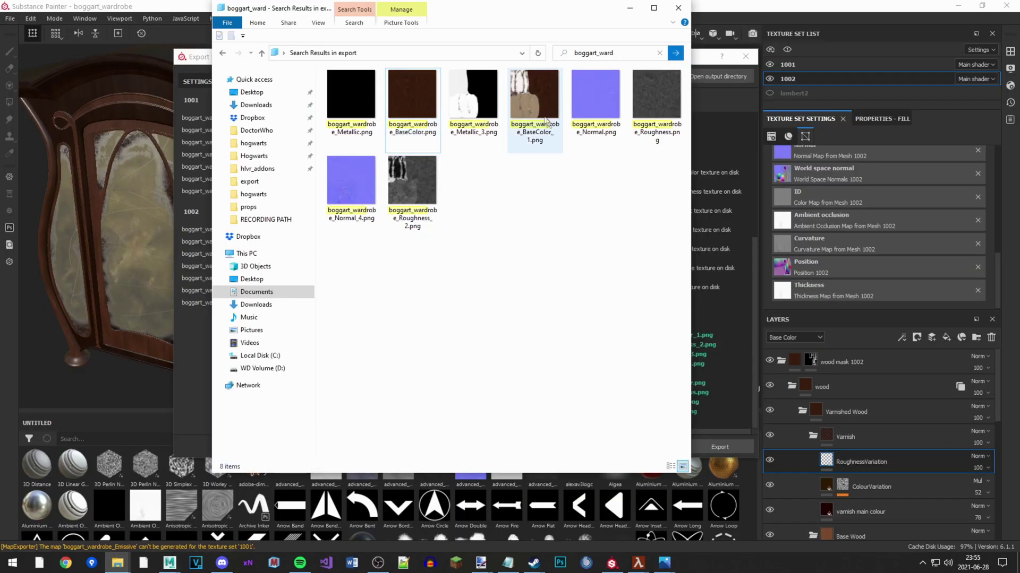
# - Open boggart_wardrobe_BaseColor.png and boggart_wardrobe_BaseColor_1.png as separate images in paint.net and bring up the latter
pyautogui.click(480, 563)
pyautogui.click(736, 528)
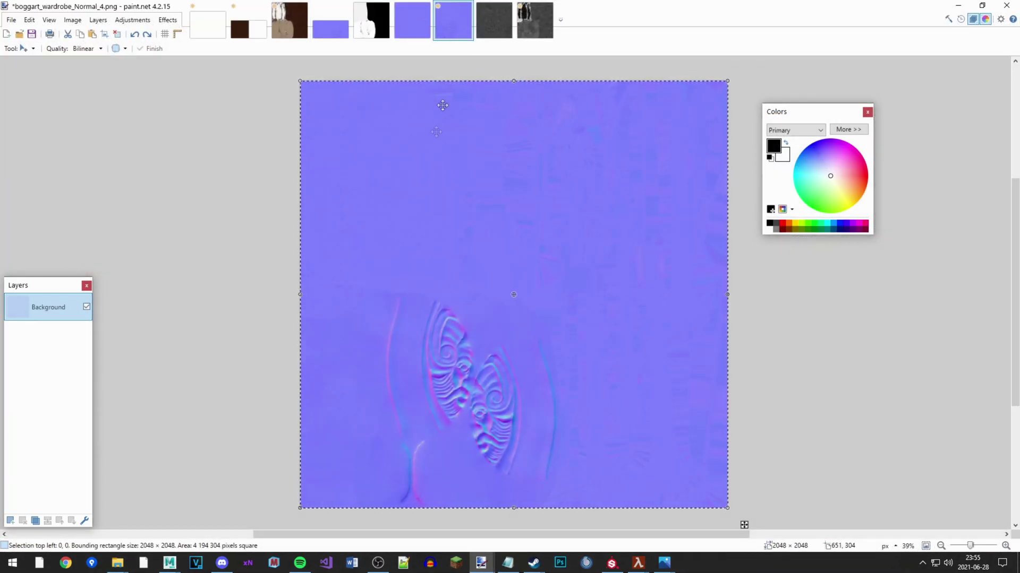
pyautogui.doubleClick(654, 24)
pyautogui.moveTo(508, 115); pyautogui.dragTo(130, 231)
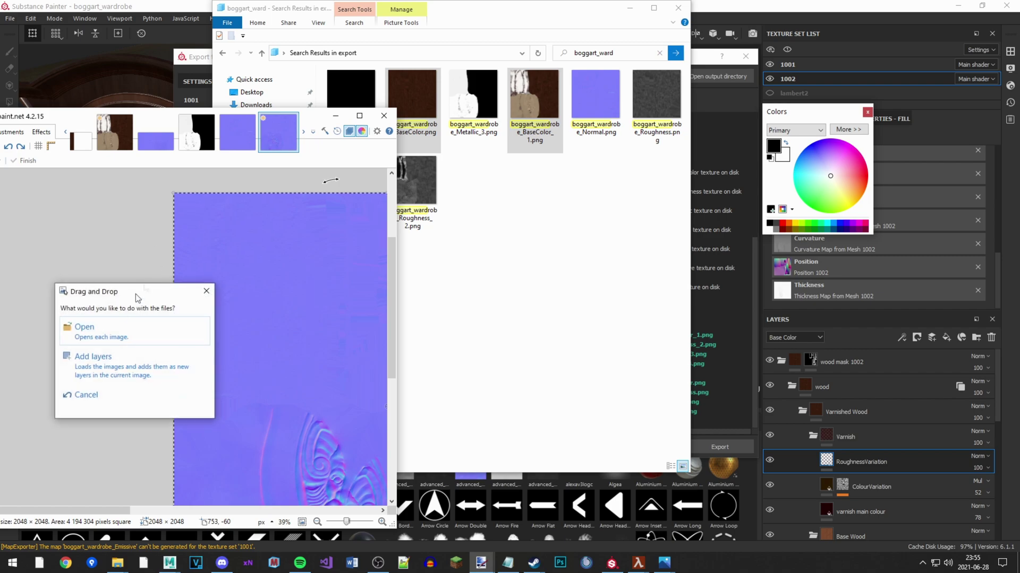
pyautogui.click(115, 331)
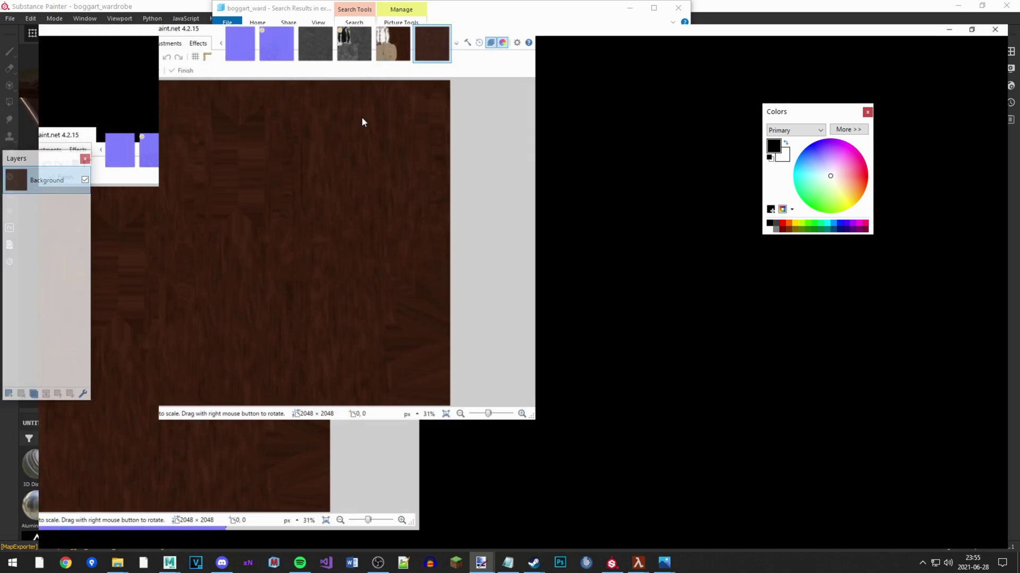
pyautogui.moveTo(362, 119)
pyautogui.mouseDown()
pyautogui.moveTo(628, 353)
pyautogui.moveTo(694, 381)
pyautogui.moveTo(705, 434)
pyautogui.moveTo(353, 98)
pyautogui.mouseUp()
pyautogui.click(566, 24)
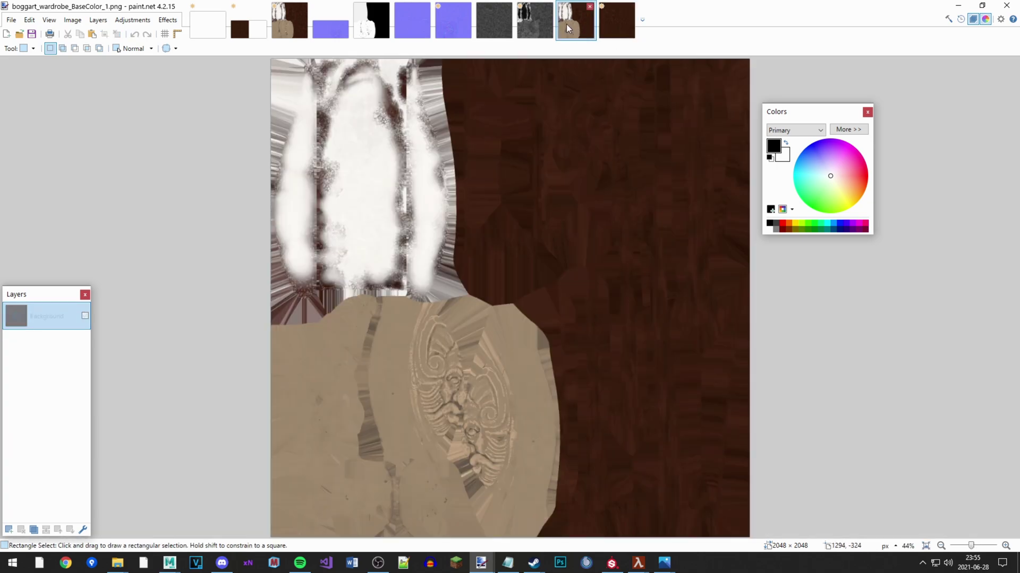
# - Move boggart_wardrobe_BaseColor.png ahead of boggart_wardrobe_BaseColor_1.png among the open images and bring it up for editing
pyautogui.moveTo(610, 23); pyautogui.dragTo(569, 21)
pyautogui.click(610, 22)
pyautogui.click(579, 23)
pyautogui.click(609, 22)
pyautogui.click(577, 21)
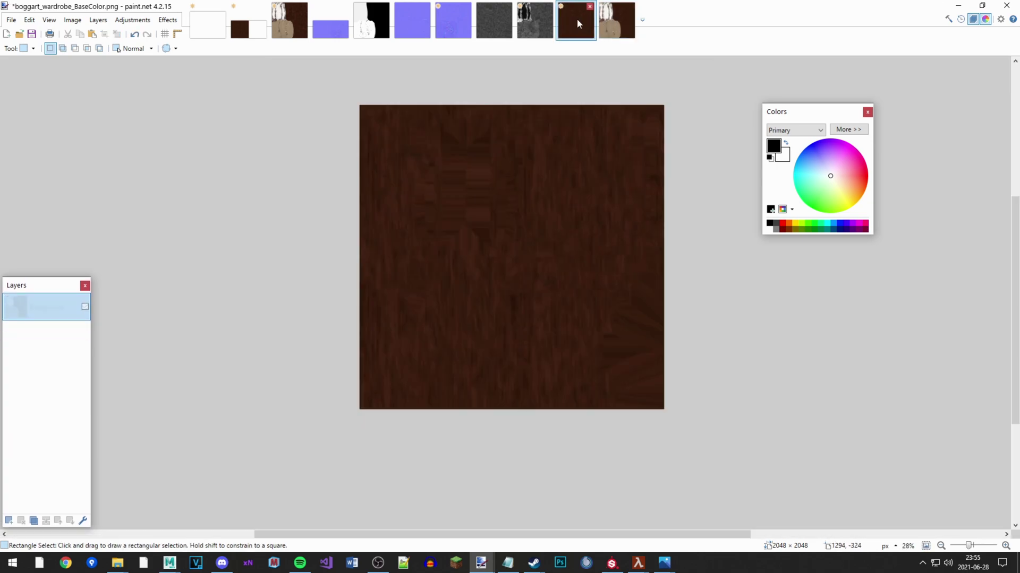
# - Widen the canvas of boggart_wardrobe_BaseColor.png to 4096 pixels, keeping the anchor at Top Left
pyautogui.click(72, 19)
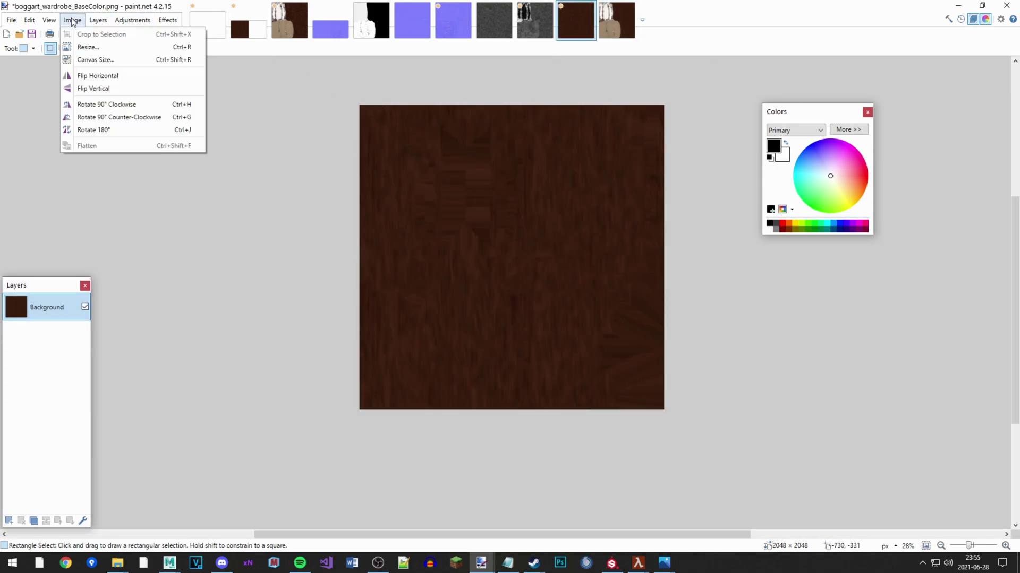
pyautogui.click(87, 60)
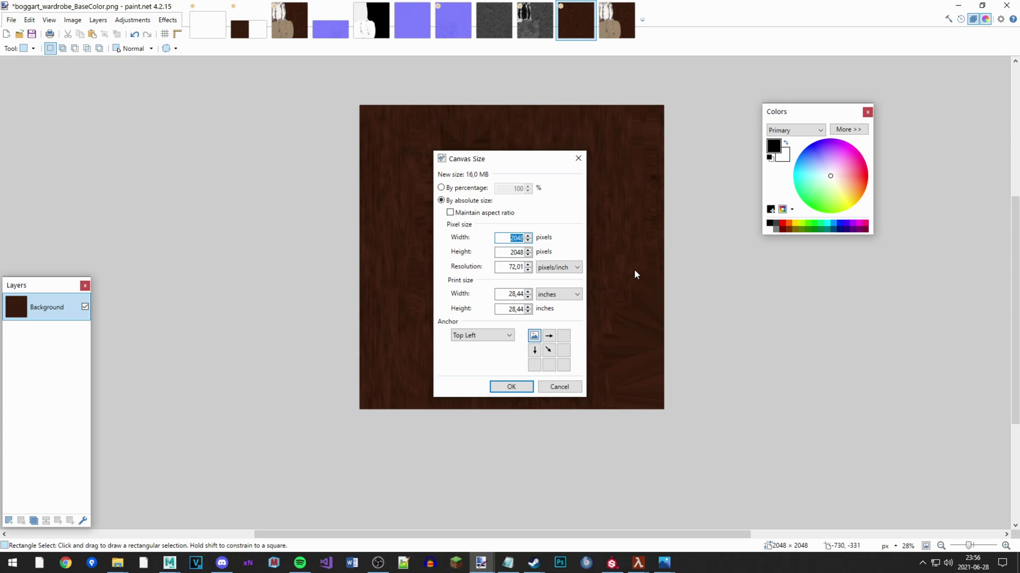
pyautogui.write('4096')
pyautogui.press('Return')
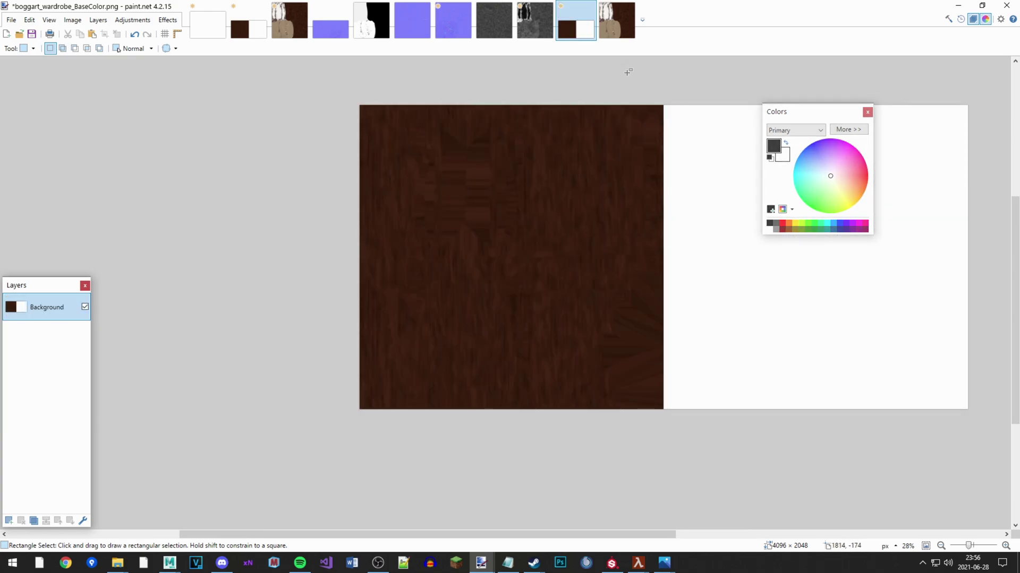
# - Copy the whole of boggart_wardrobe_BaseColor_1.png and paste it into the widened boggart_wardrobe_BaseColor.png
pyautogui.click(616, 20)
pyautogui.hotkey('ctrl', 'a')
pyautogui.hotkey('ctrl', 'c')
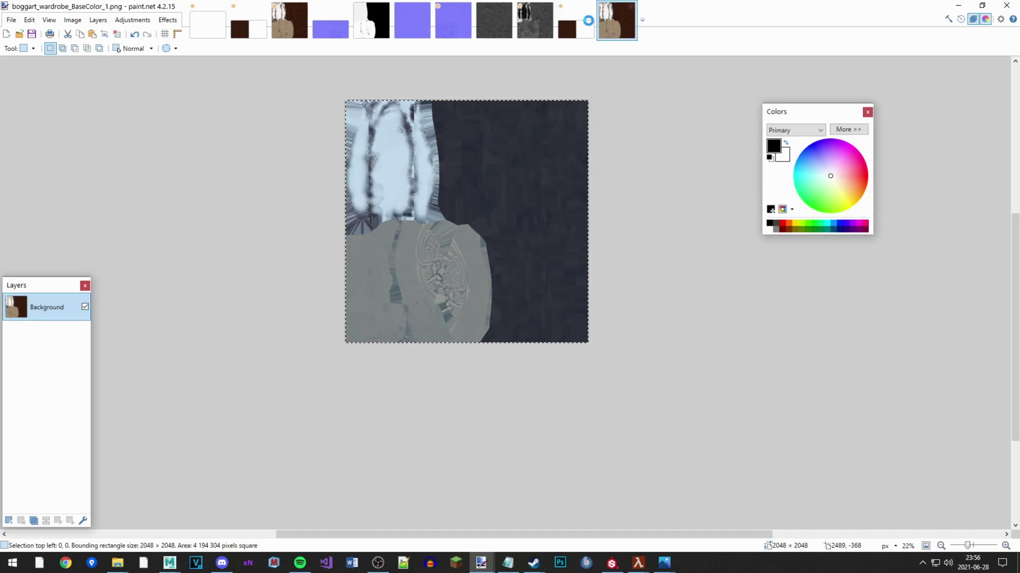
pyautogui.click(587, 21)
pyautogui.click(606, 20)
pyautogui.hotkey('ctrl', 'c')
pyautogui.click(576, 20)
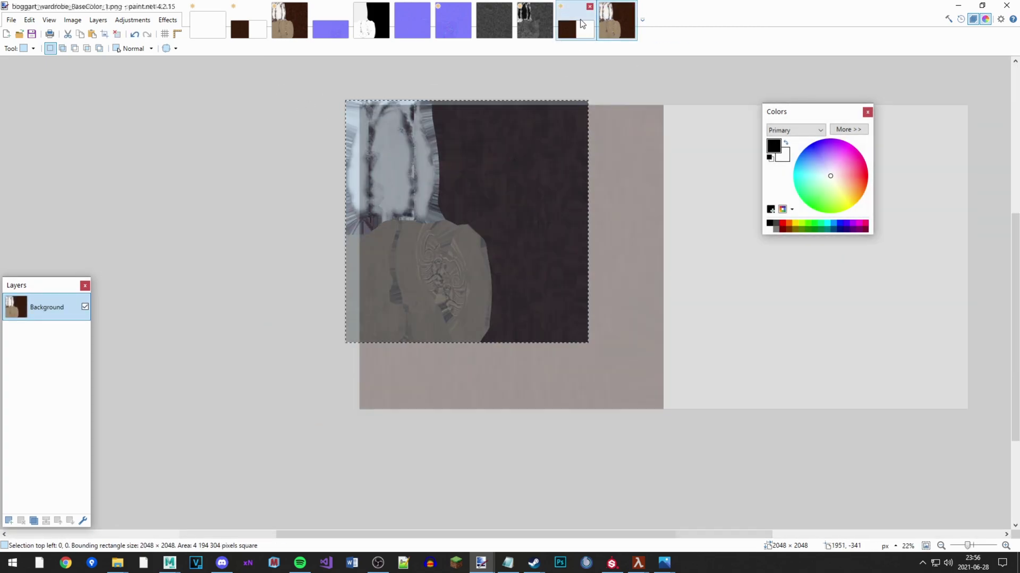
pyautogui.hotkey('ctrl', 'v')
# - Align the pasted texture exactly with the empty right half of the canvas, starting at 2048, 0, and finish the placement with Rectangle Select
pyautogui.moveTo(457, 330); pyautogui.dragTo(774, 312)
pyautogui.keyDown('ctrl'); pyautogui.scroll(6, 700, 407); pyautogui.keyUp('ctrl')
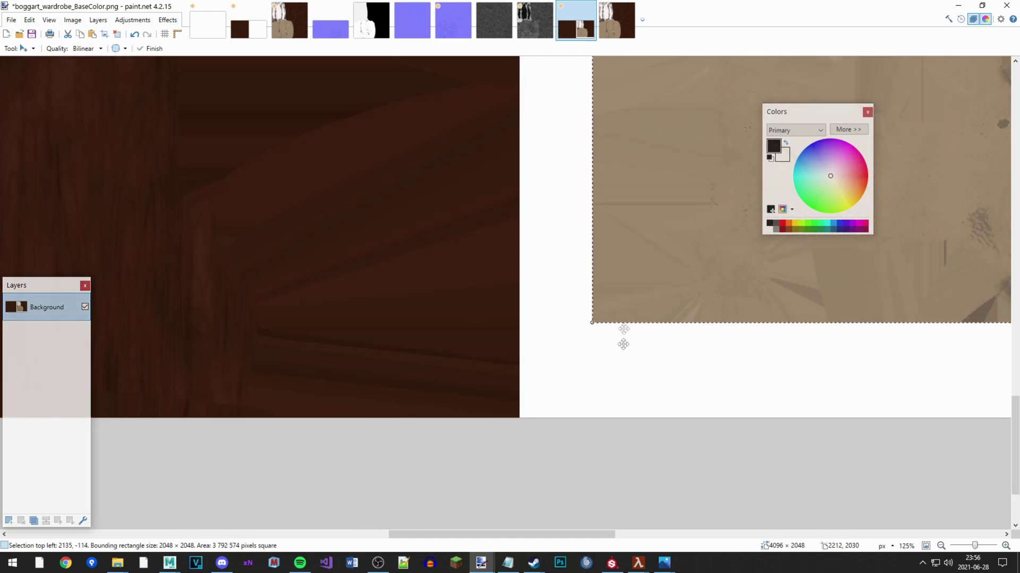
pyautogui.moveTo(622, 327); pyautogui.dragTo(547, 449)
pyautogui.keyDown('ctrl'); pyautogui.scroll(3, 540, 387); pyautogui.keyUp('ctrl')
pyautogui.keyDown('ctrl'); pyautogui.scroll(-5, 574, 317); pyautogui.keyUp('ctrl')
pyautogui.keyDown('ctrl'); pyautogui.scroll(-5, 574, 317); pyautogui.keyUp('ctrl')
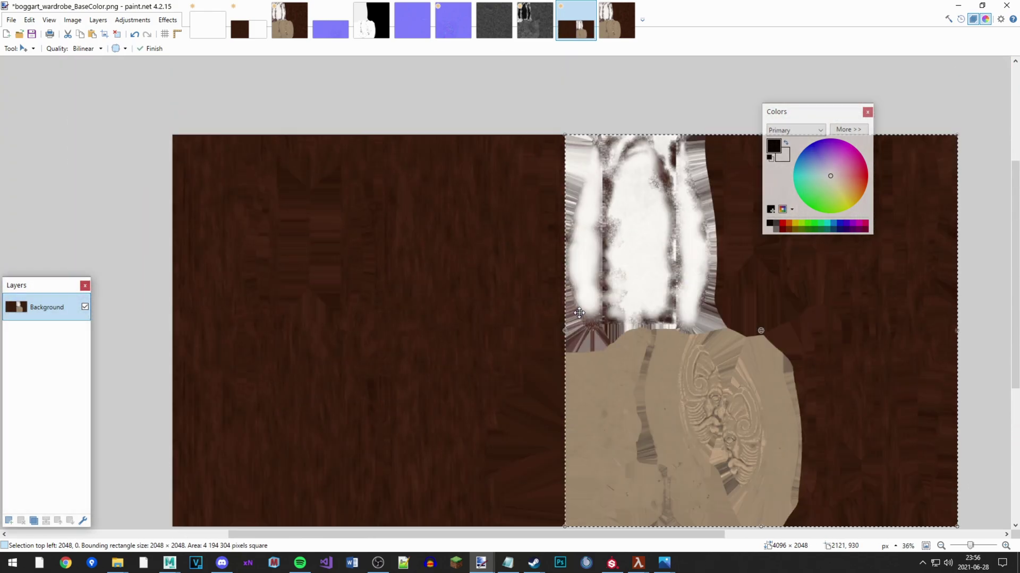
pyautogui.click(23, 48)
pyautogui.click(32, 60)
pyautogui.keyDown('ctrl'); pyautogui.scroll(-1, 309, 139); pyautogui.keyUp('ctrl')
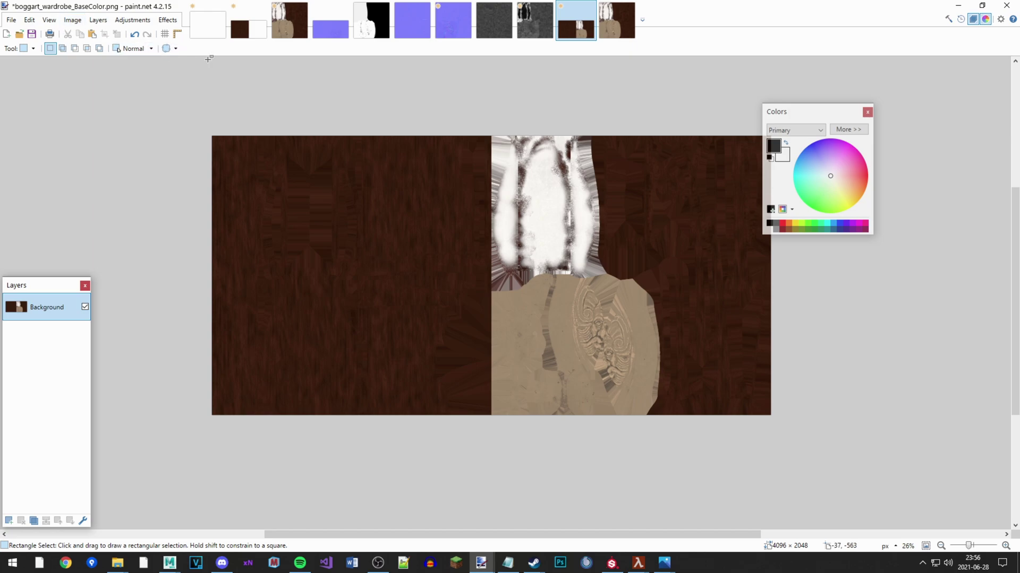
# - Minimize paint.net and point out the exported normal map pair and the remaining wardrobe textures in the export folder
pyautogui.click(960, 5)
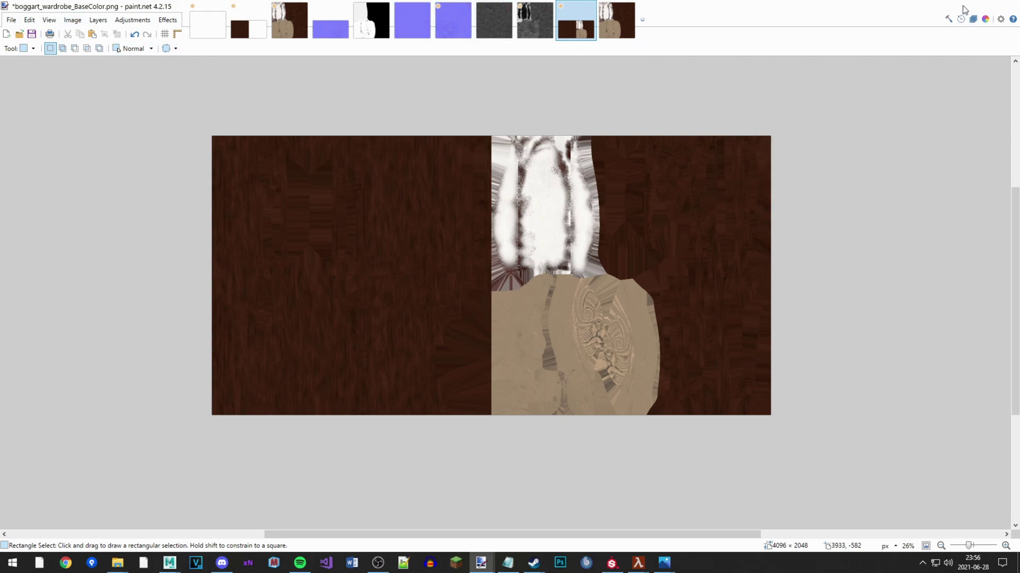
pyautogui.click(592, 92)
pyautogui.keyDown('ctrl'); pyautogui.click(351, 181); pyautogui.keyUp('ctrl')
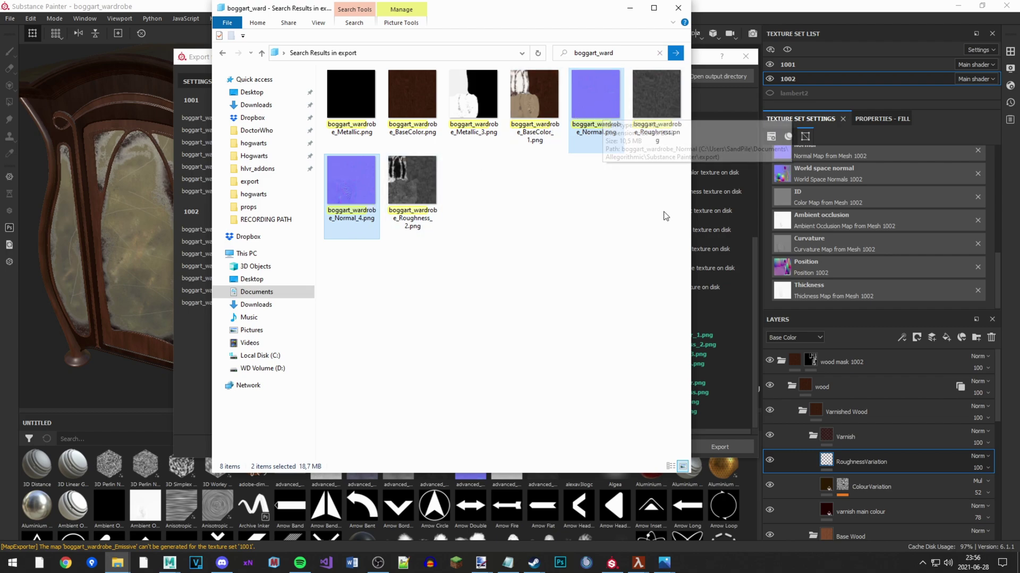
pyautogui.moveTo(671, 201); pyautogui.dragTo(398, 110)
pyautogui.click(587, 226)
# - Switch to the hogwarts folder's "boggart" search results and look over the combined color, rough, Metal and Normal textures
pyautogui.hotkey('alt', 'Tab')
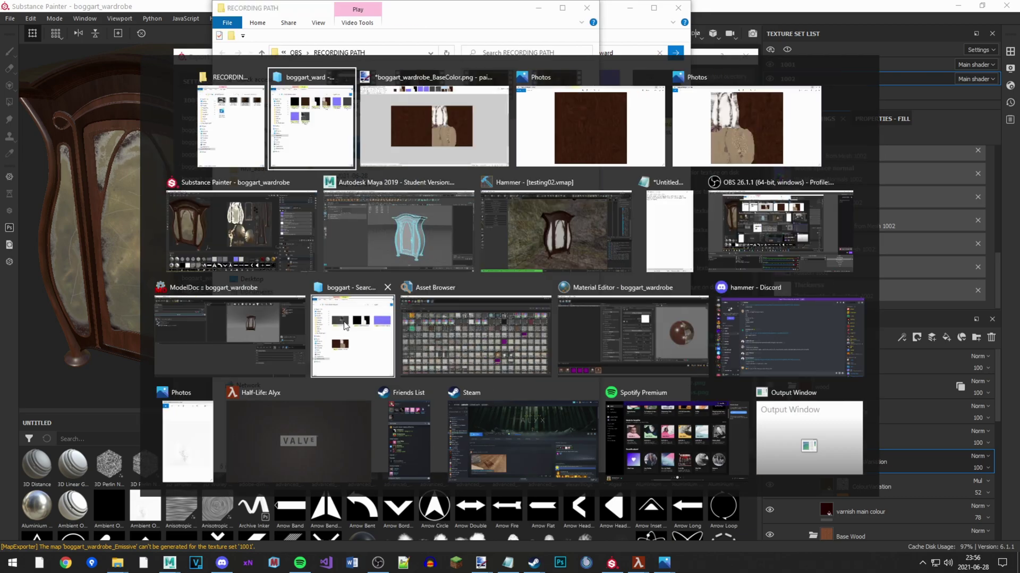
pyautogui.moveTo(599, 92); pyautogui.dragTo(634, 48)
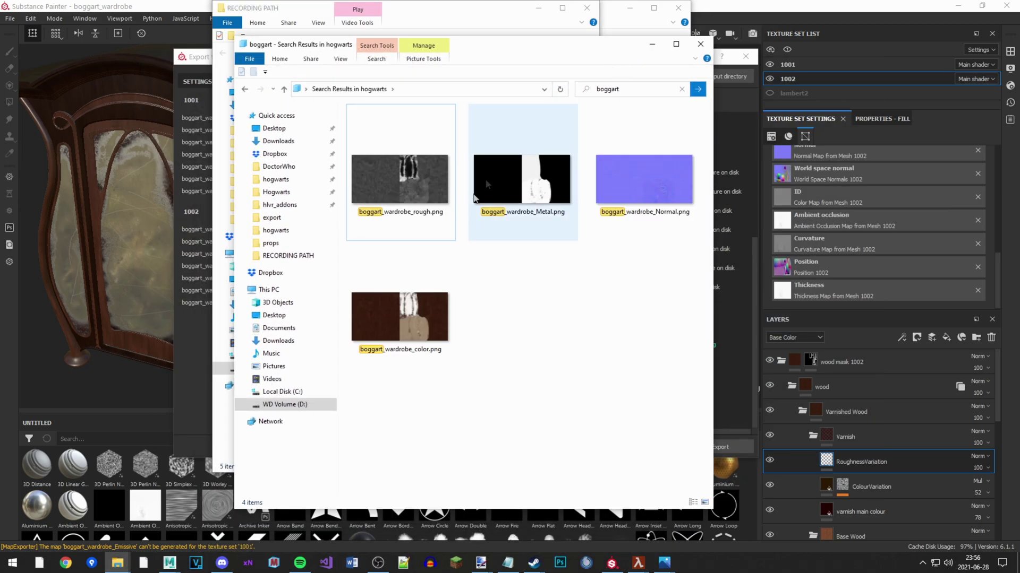
pyautogui.click(405, 323)
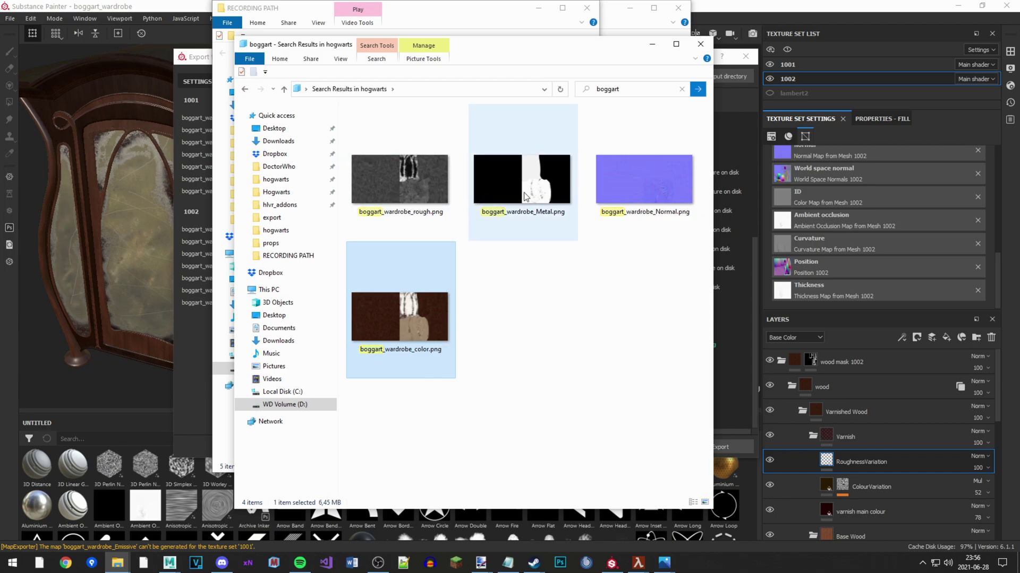
pyautogui.click(422, 176)
pyautogui.click(534, 185)
pyautogui.click(654, 207)
pyautogui.moveTo(639, 345)
pyautogui.mouseDown()
pyautogui.moveTo(633, 318)
pyautogui.moveTo(419, 148)
pyautogui.mouseUp()
pyautogui.click(716, 370)
pyautogui.hotkey('alt', 'Tab')
pyautogui.moveTo(657, 333); pyautogui.dragTo(410, 176)
pyautogui.click(624, 345)
# - Switch to the Material Editor and review the shader and the texture maps assigned to the boggart_wardrobe material
pyautogui.hotkey('alt', 'Tab')
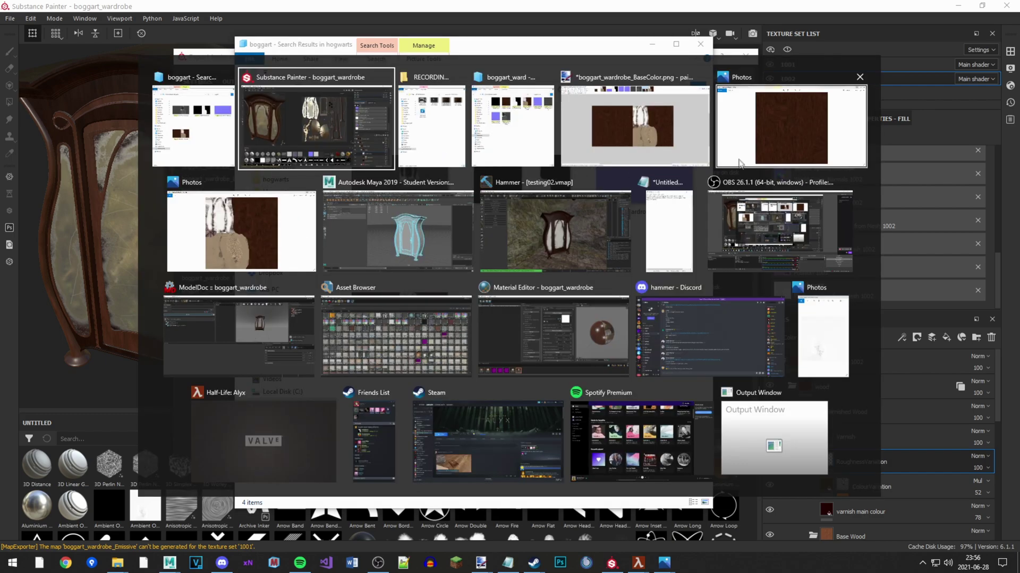
pyautogui.click(547, 352)
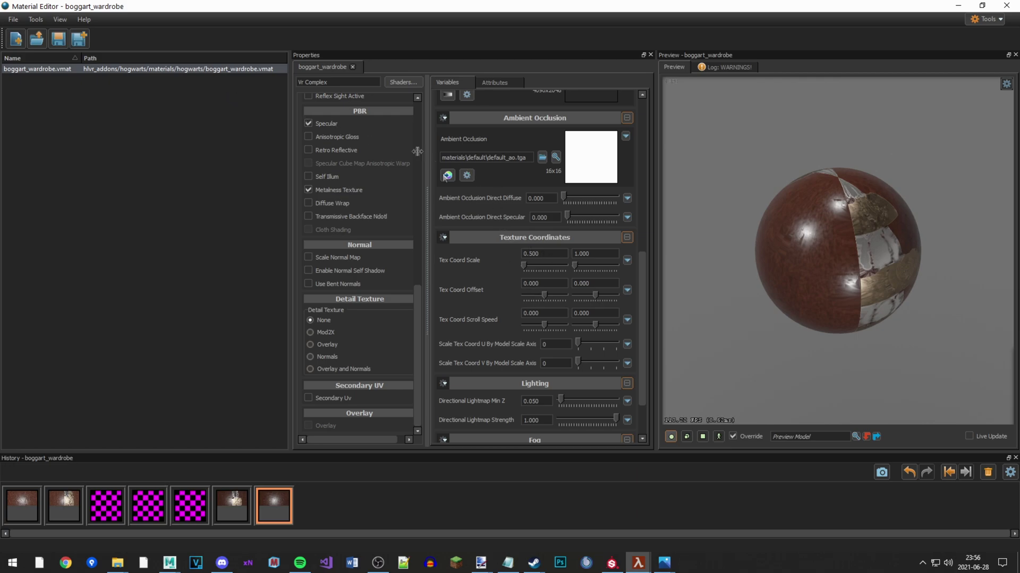
pyautogui.moveTo(331, 83); pyautogui.dragTo(306, 83)
pyautogui.click(337, 84)
pyautogui.scroll(7, 402, 303)
pyautogui.scroll(-7, 408, 250)
pyautogui.scroll(8, 531, 242)
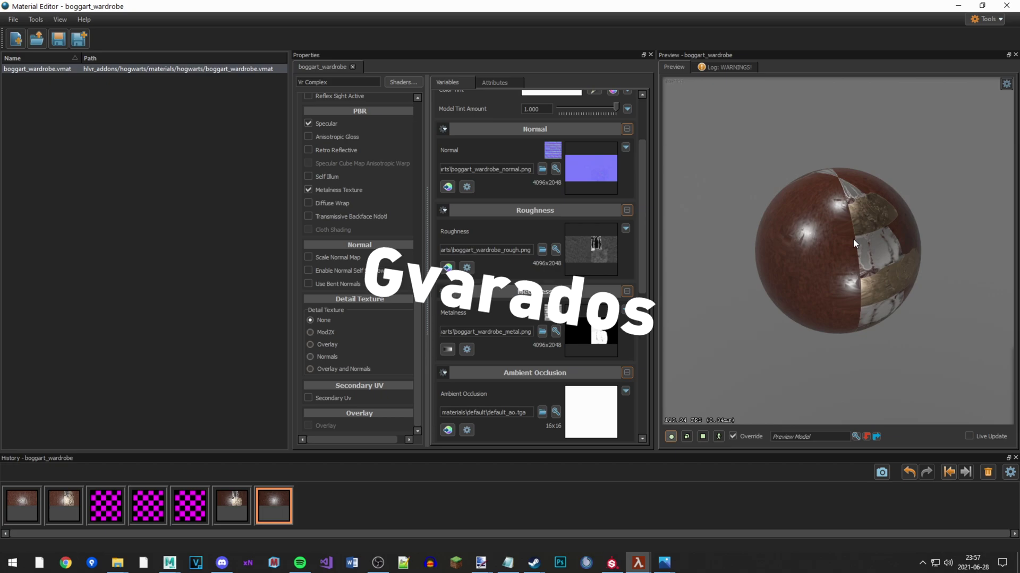
# - Examine the boggart_wardrobe material on the preview sphere from several angles and distances
pyautogui.moveTo(856, 242); pyautogui.dragTo(876, 260)
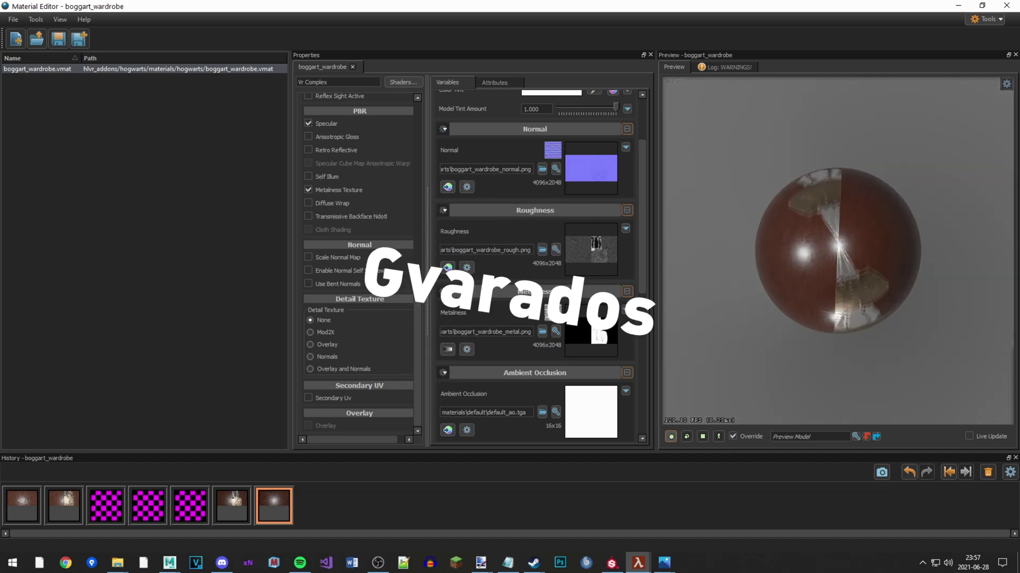
pyautogui.scroll(5, 878, 263)
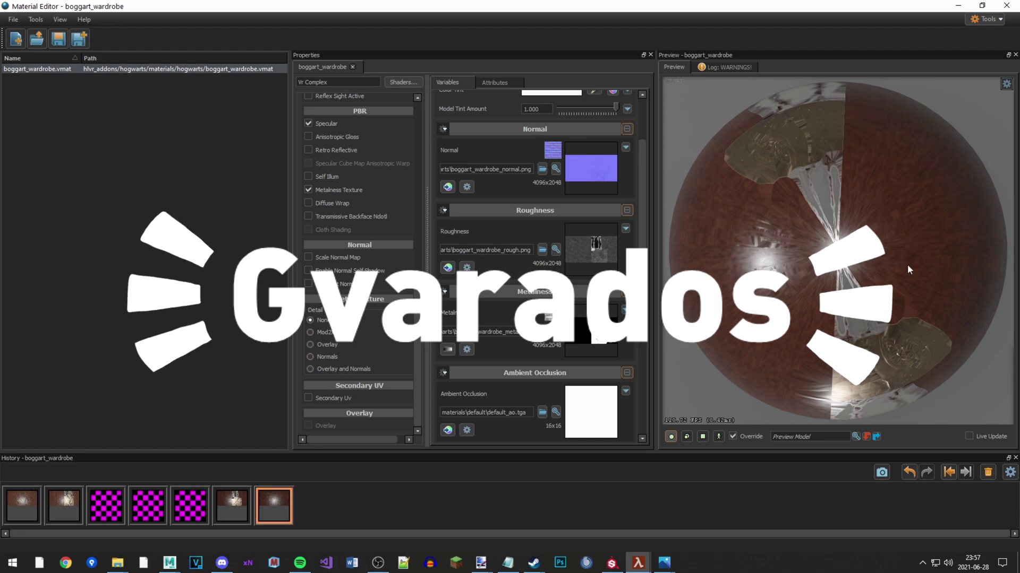
pyautogui.scroll(5, 907, 264)
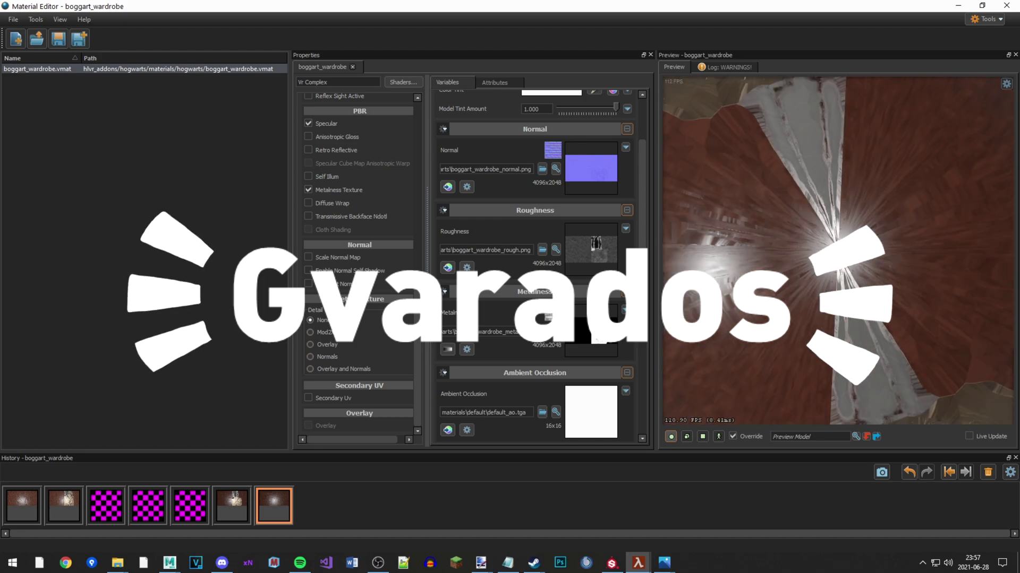
pyautogui.scroll(-5, 907, 263)
pyautogui.scroll(-5, 907, 264)
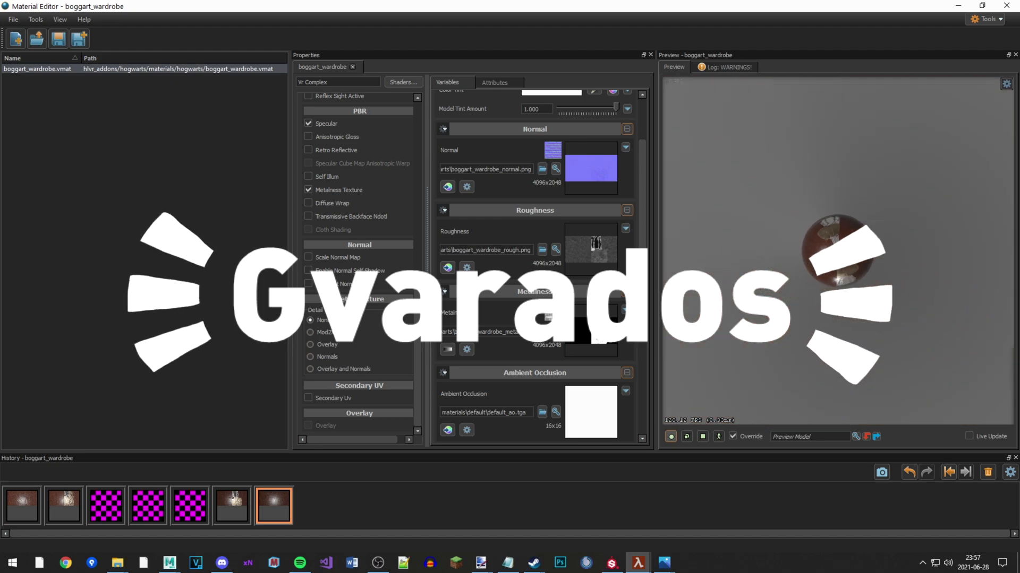
pyautogui.scroll(6, 907, 263)
pyautogui.moveTo(907, 263); pyautogui.dragTo(909, 250)
pyautogui.scroll(-5, 910, 249)
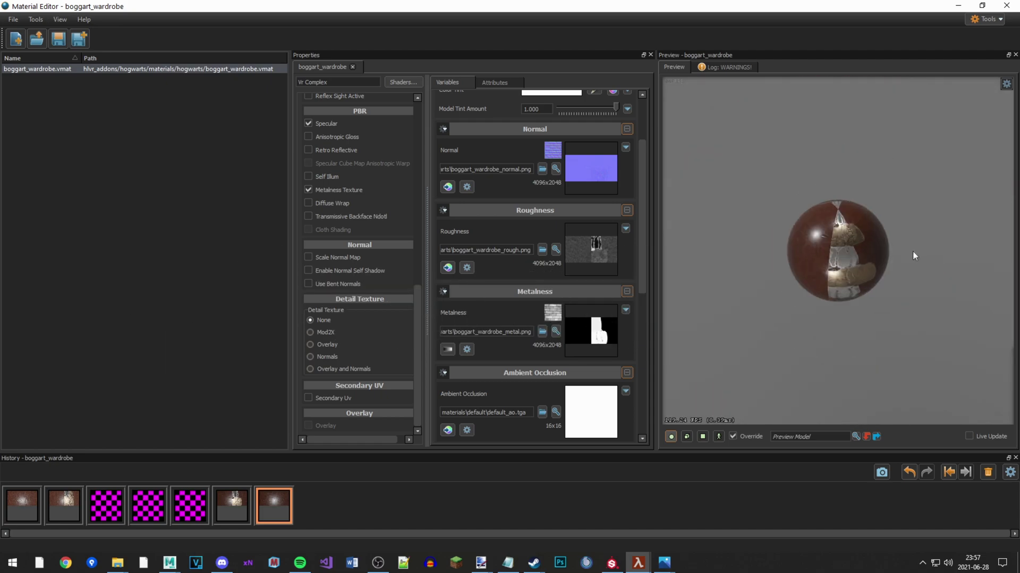
# - Look through the material's variables from the Color texture down to the Texture Coordinates settings
pyautogui.scroll(-5, 590, 205)
pyautogui.scroll(5, 626, 189)
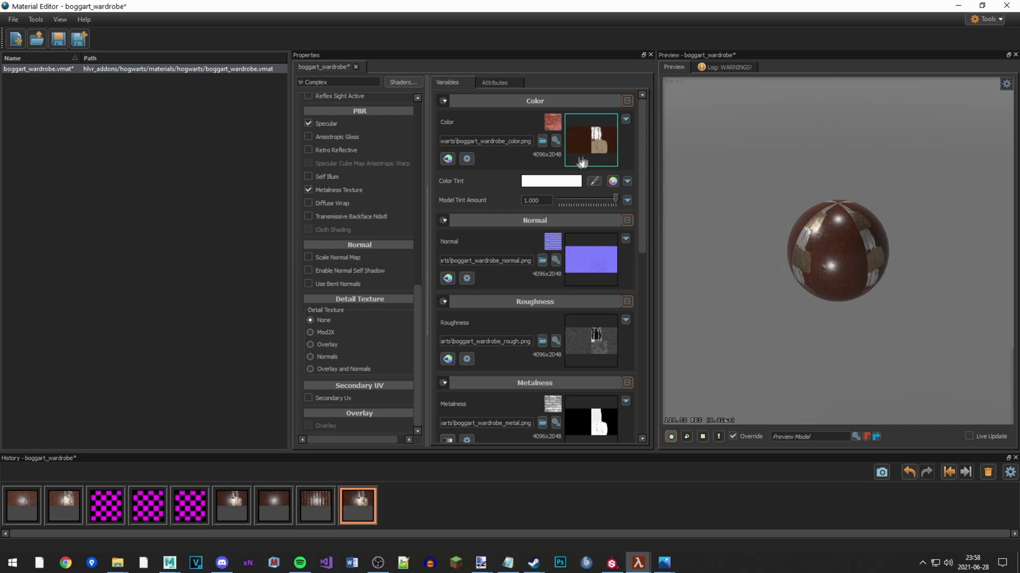
pyautogui.scroll(-1, 582, 212)
pyautogui.scroll(-4, 631, 229)
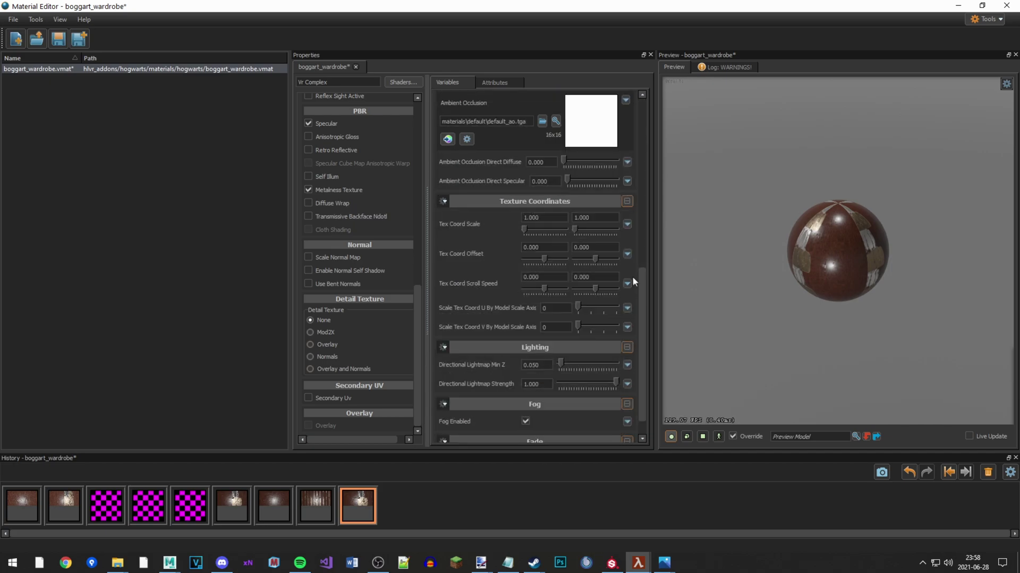
pyautogui.scroll(2, 632, 276)
# - Switch to ModelDoc and inspect how the combined texture maps onto the boggart_wardrobe model
pyautogui.hotkey('alt', 'Tab')
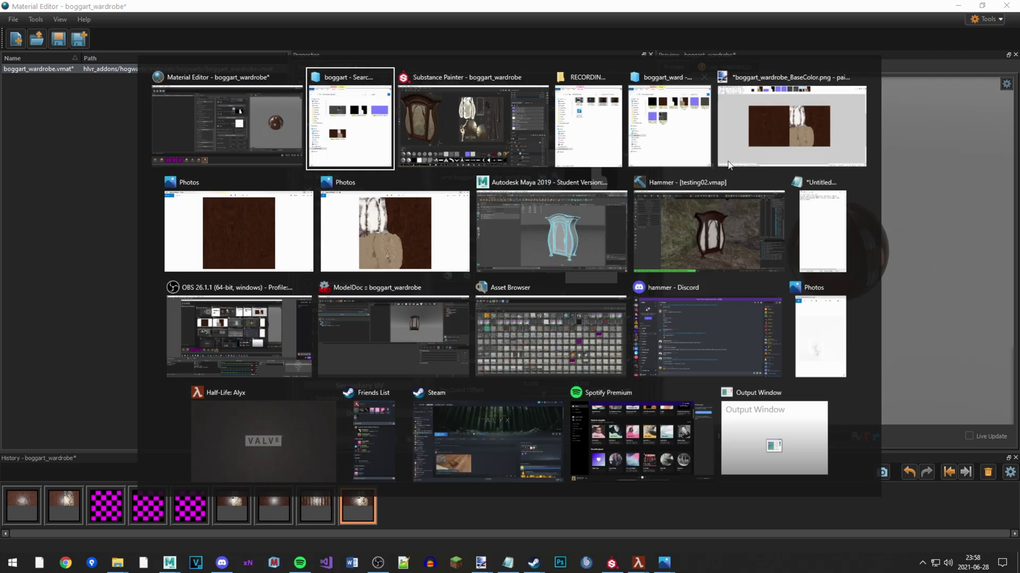
pyautogui.click(342, 334)
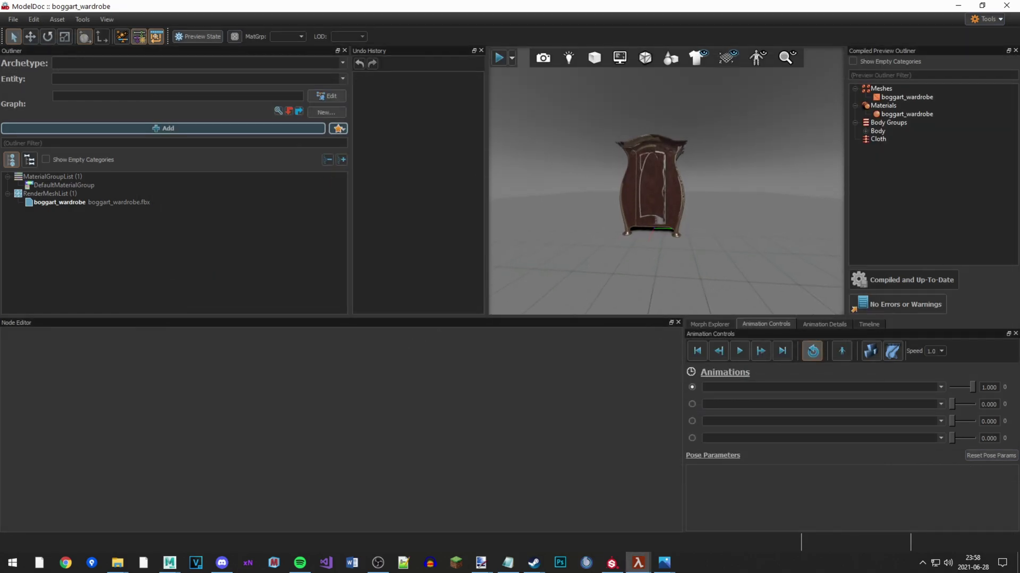
pyautogui.scroll(5, 652, 173)
pyautogui.scroll(-5, 652, 174)
pyautogui.moveTo(652, 173); pyautogui.dragTo(731, 155)
# - Return to the Material Editor's Texture Coordinates settings and preview the material on a flat plane
pyautogui.hotkey('alt', 'Tab')
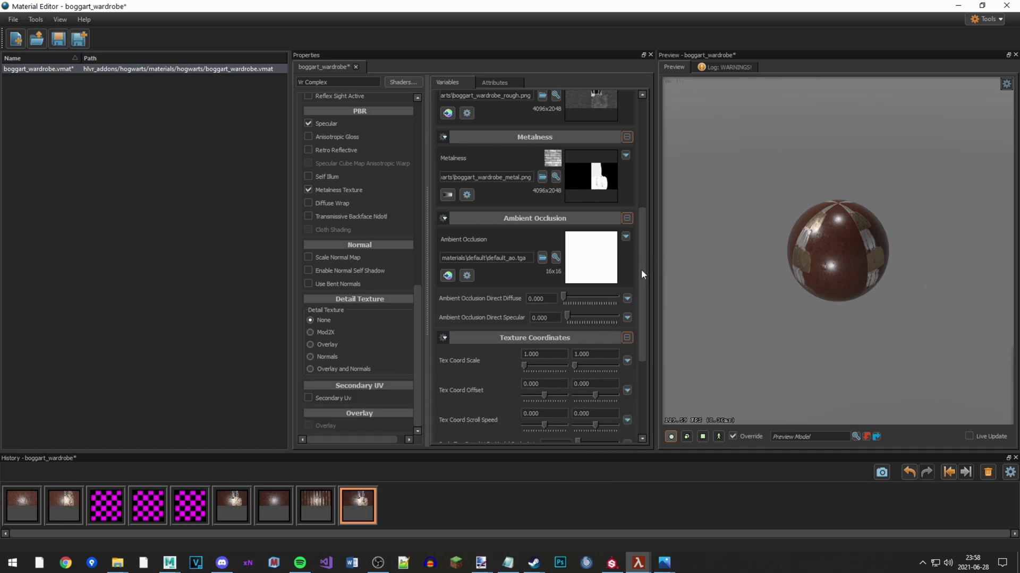
pyautogui.scroll(-5, 643, 274)
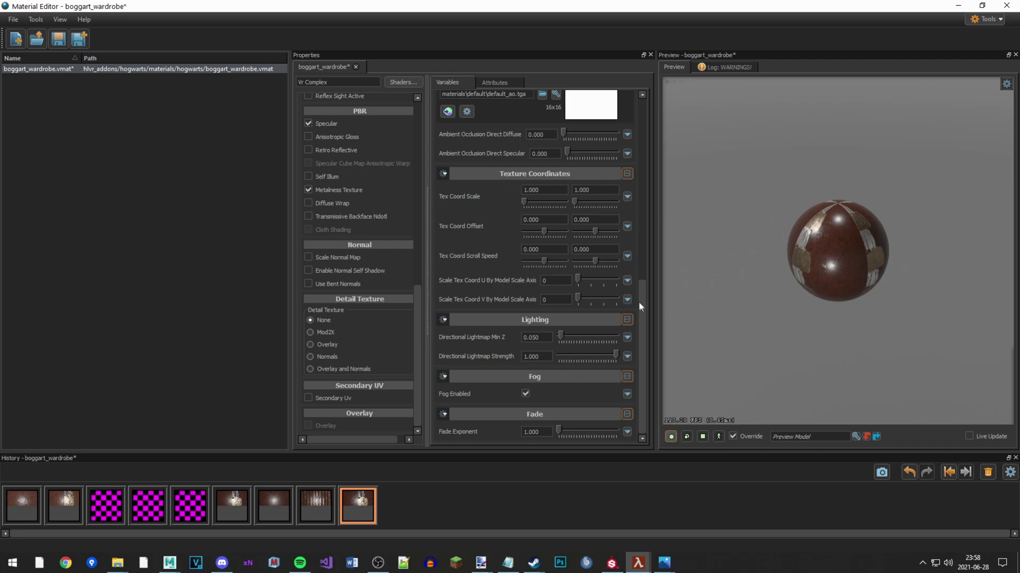
pyautogui.moveTo(642, 309)
pyautogui.mouseDown()
pyautogui.moveTo(642, 295)
pyautogui.moveTo(642, 312)
pyautogui.mouseUp()
pyautogui.click(703, 437)
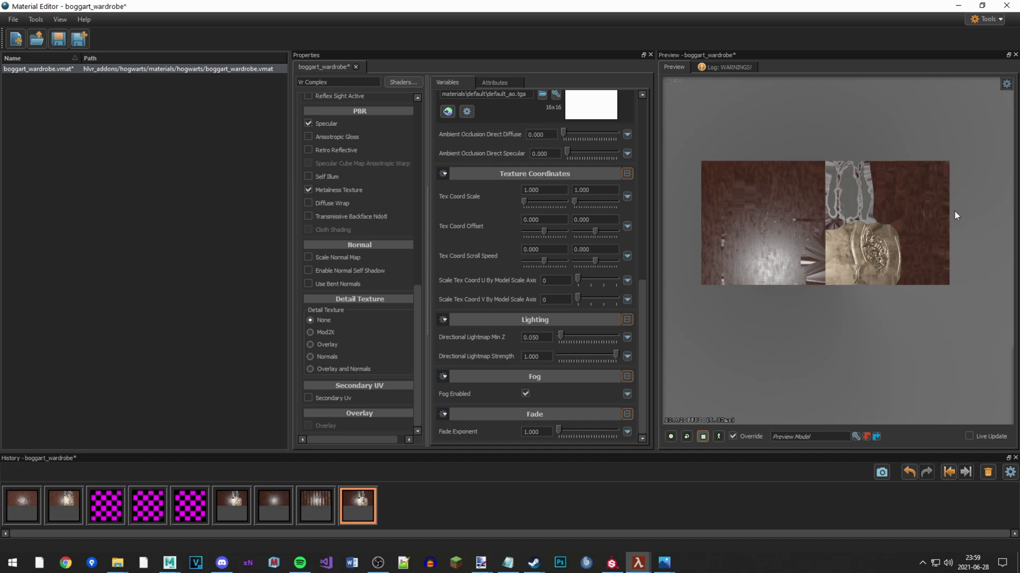
# - Set the material's horizontal Tex Coord Scale to 0.5 and save the material
pyautogui.click(563, 189)
pyautogui.write('0.5')
pyautogui.press('Return')
pyautogui.hotkey('ctrl', 's')
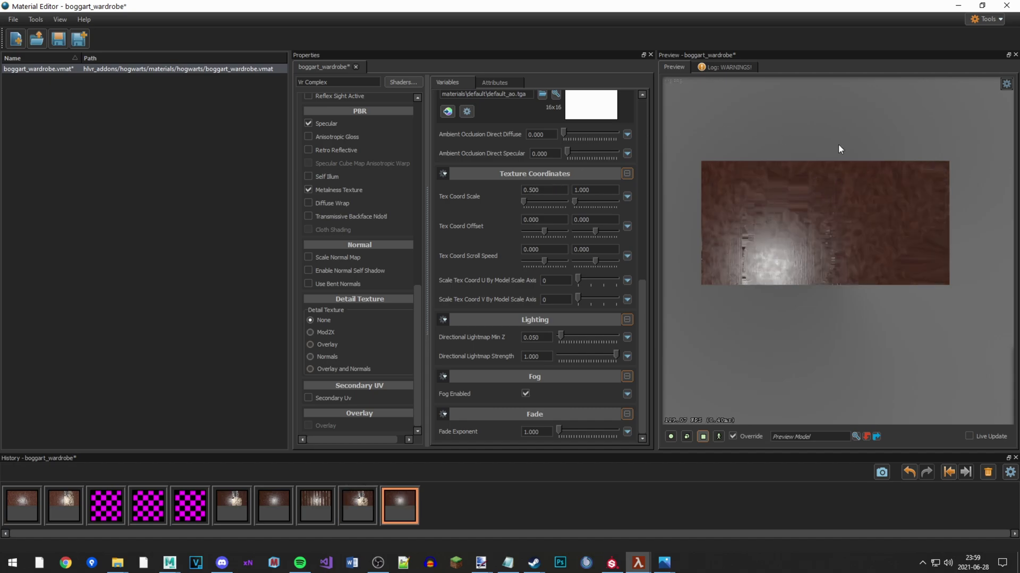
# - Inspect the rescaled texture on the preview plane and point out the horizontal Tex Coord Scale value
pyautogui.scroll(3, 750, 264)
pyautogui.scroll(-3, 750, 264)
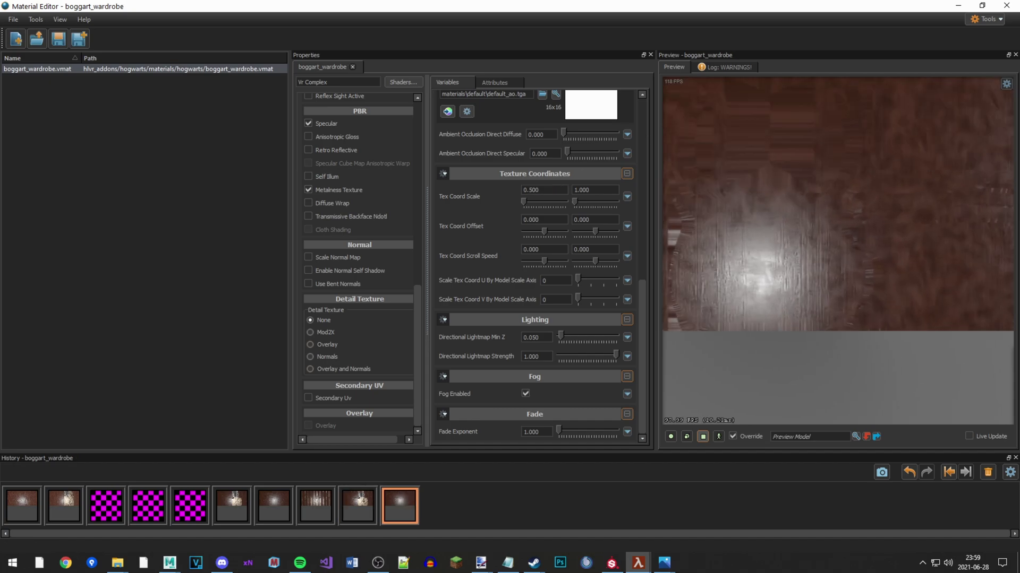
pyautogui.moveTo(754, 303); pyautogui.dragTo(733, 304, button='middle')
pyautogui.scroll(1, 754, 304)
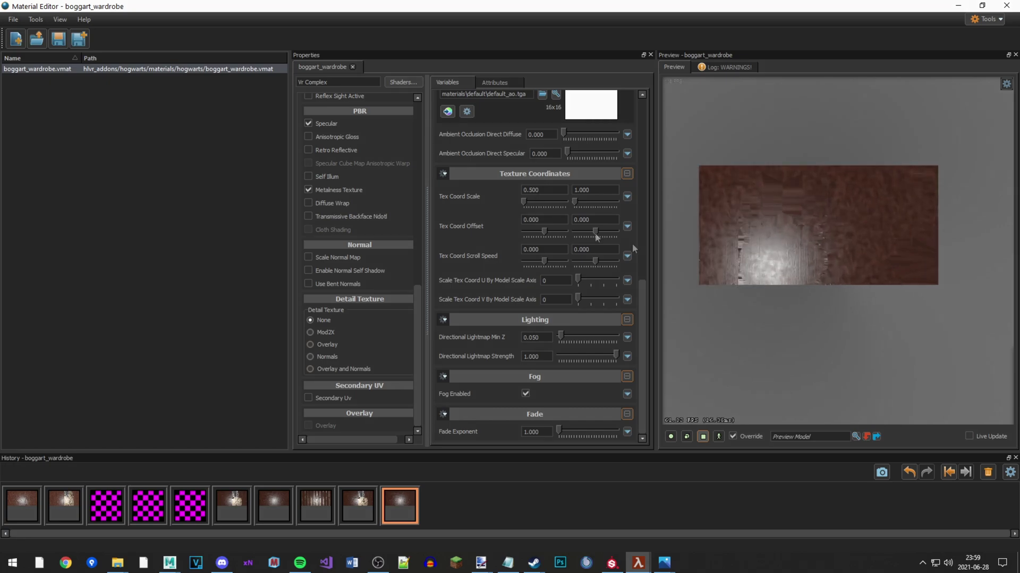
pyautogui.click(546, 191)
pyautogui.click(768, 359)
# - Switch to ModelDoc and check the wardrobe model with the rescaled material from several angles
pyautogui.hotkey('alt', 'Tab')
pyautogui.click(387, 110)
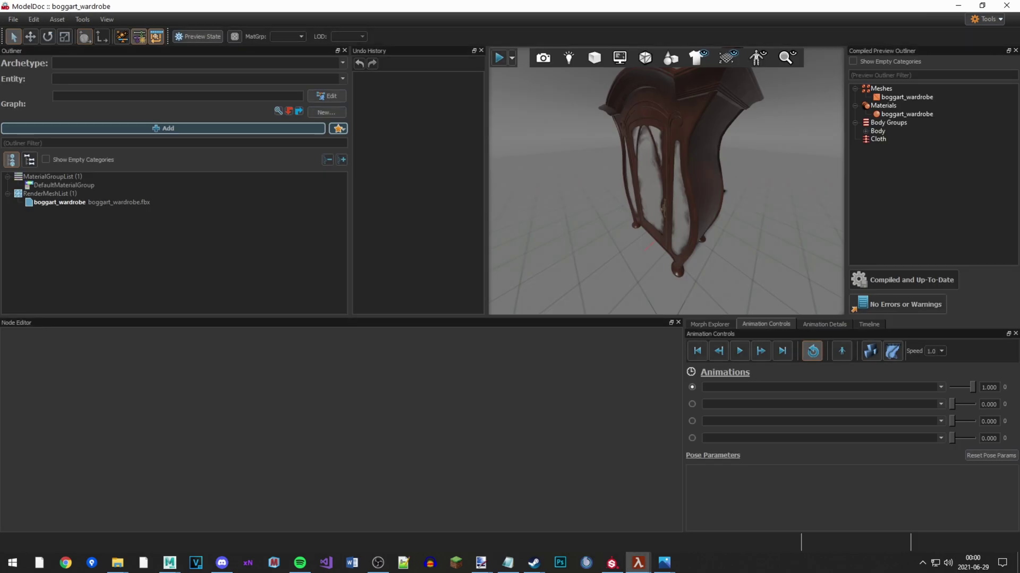
pyautogui.moveTo(595, 212); pyautogui.dragTo(646, 196)
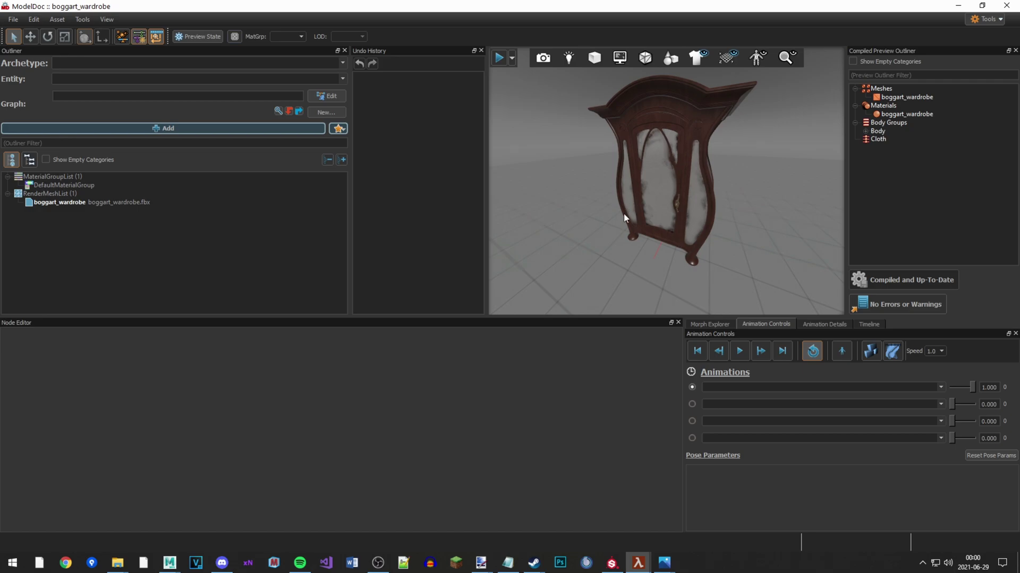
pyautogui.scroll(8, 632, 200)
pyautogui.scroll(-8, 632, 200)
pyautogui.moveTo(632, 200); pyautogui.dragTo(725, 200)
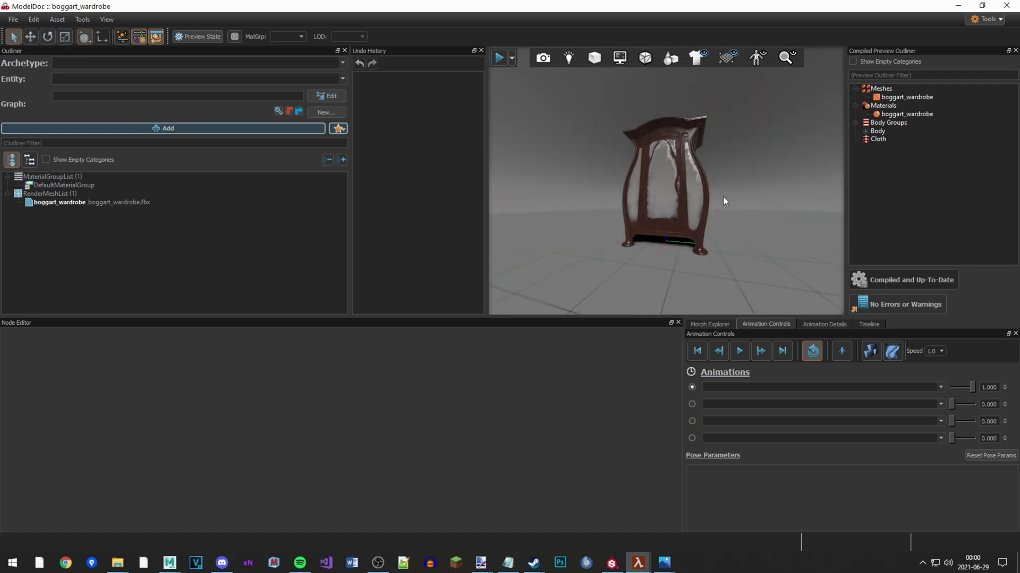
# - Switch to Hammer and display the boggart wardrobe in the map with All Lighting
pyautogui.hotkey('alt', 'Tab')
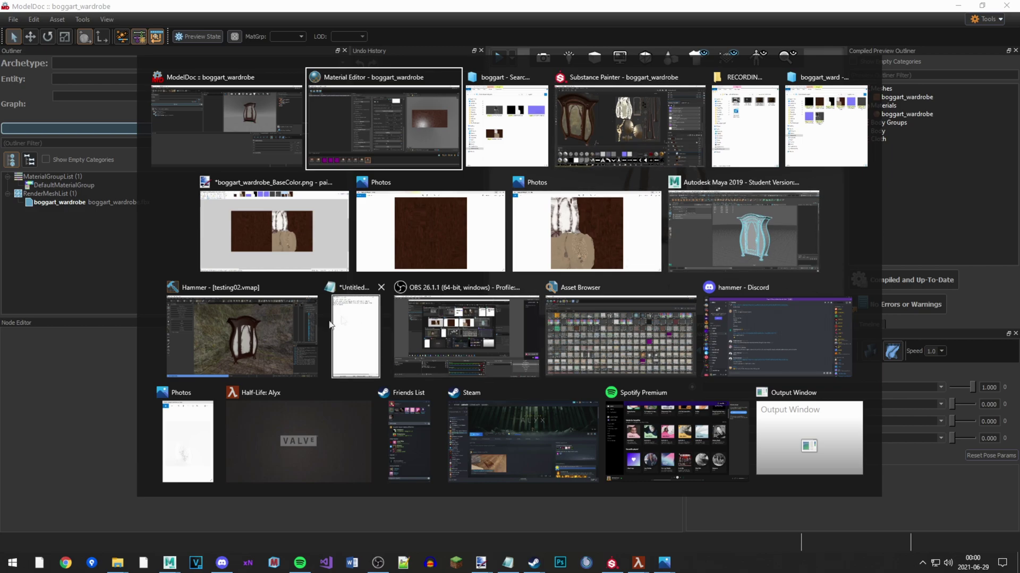
pyautogui.click(292, 340)
pyautogui.press('z')
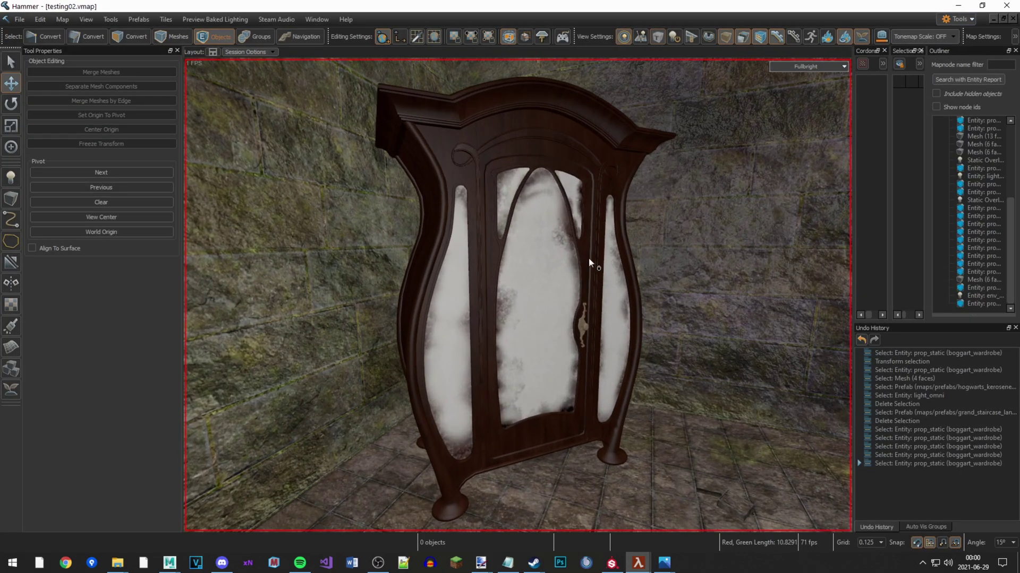
pyautogui.press('F6')
pyautogui.press('z')
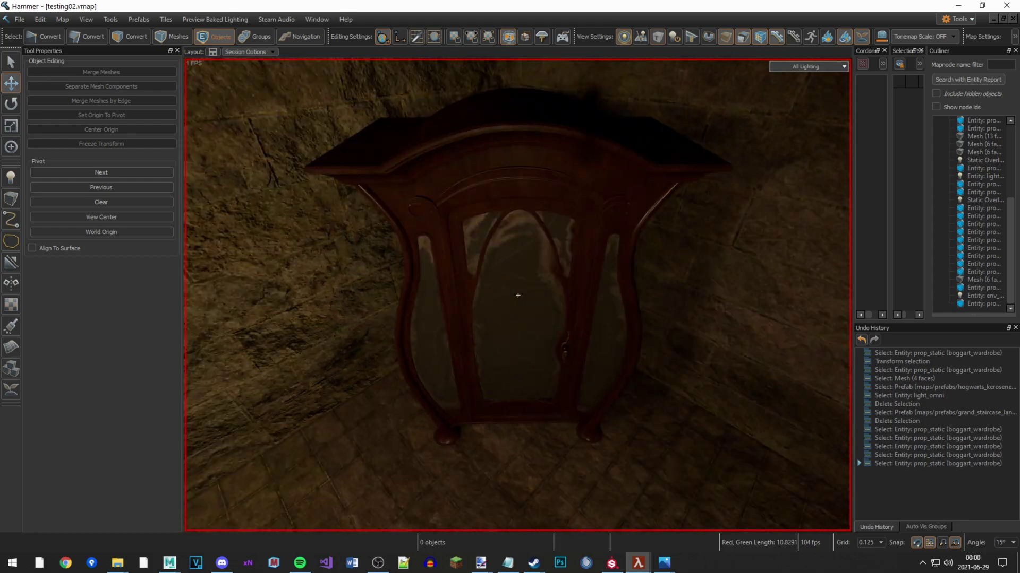
# - Examine the wardrobe's door handle up close from several angles under All Lighting
pyautogui.press('z')
pyautogui.press('z')
pyautogui.press('z')
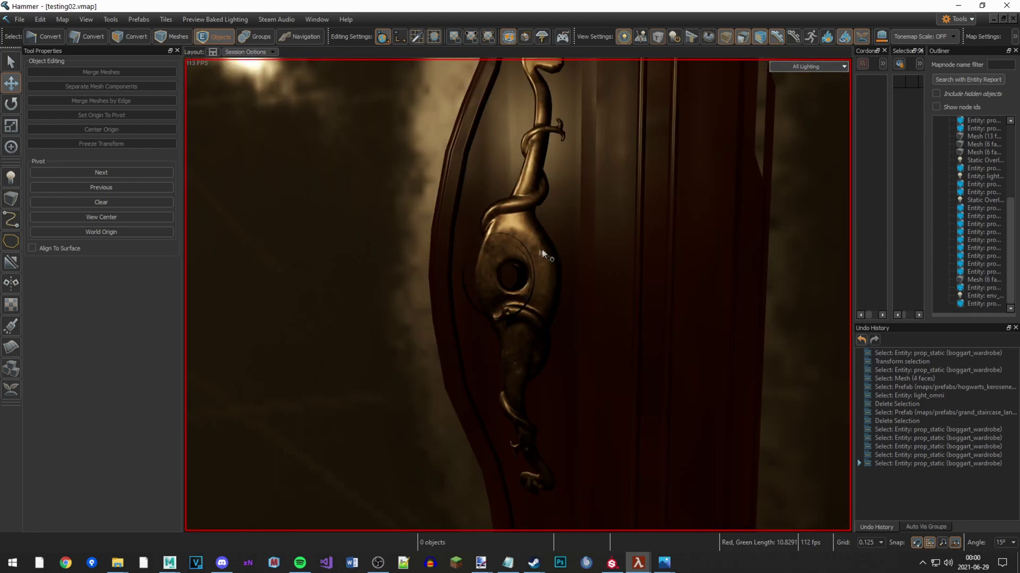
pyautogui.scroll(-3, 542, 254)
pyautogui.scroll(2, 541, 254)
pyautogui.press('z')
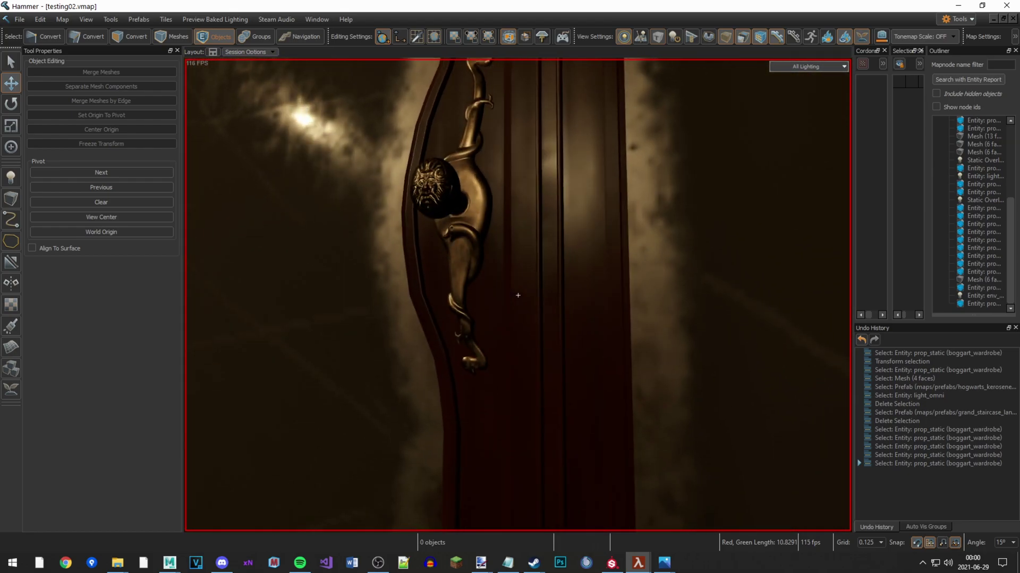
pyautogui.press('z')
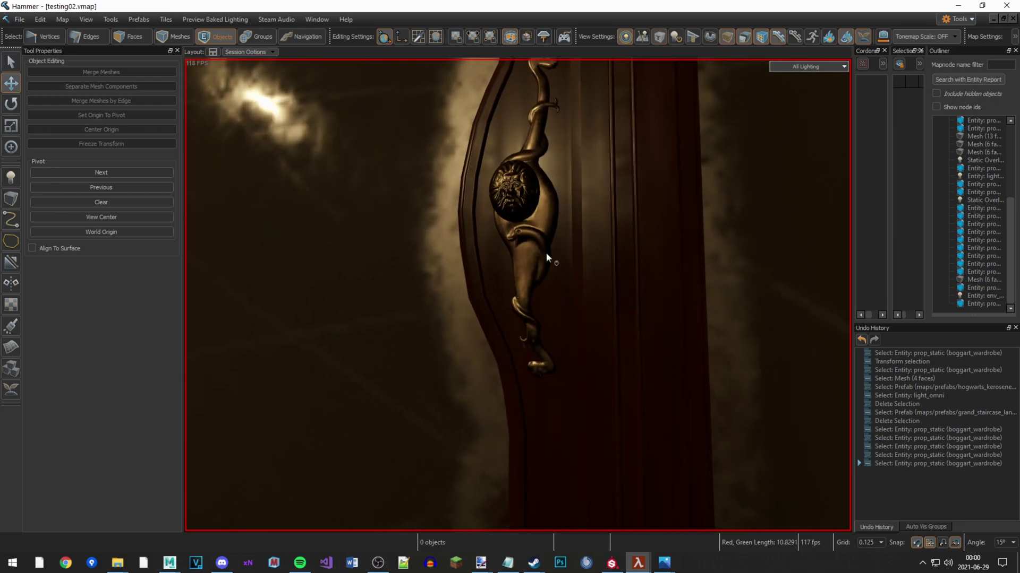
# - Compare the door handle in Fullbright and All Lighting, and check the wardrobe's whole front in Fullbright
pyautogui.press('F5')
pyautogui.press('F6')
pyautogui.press('F5')
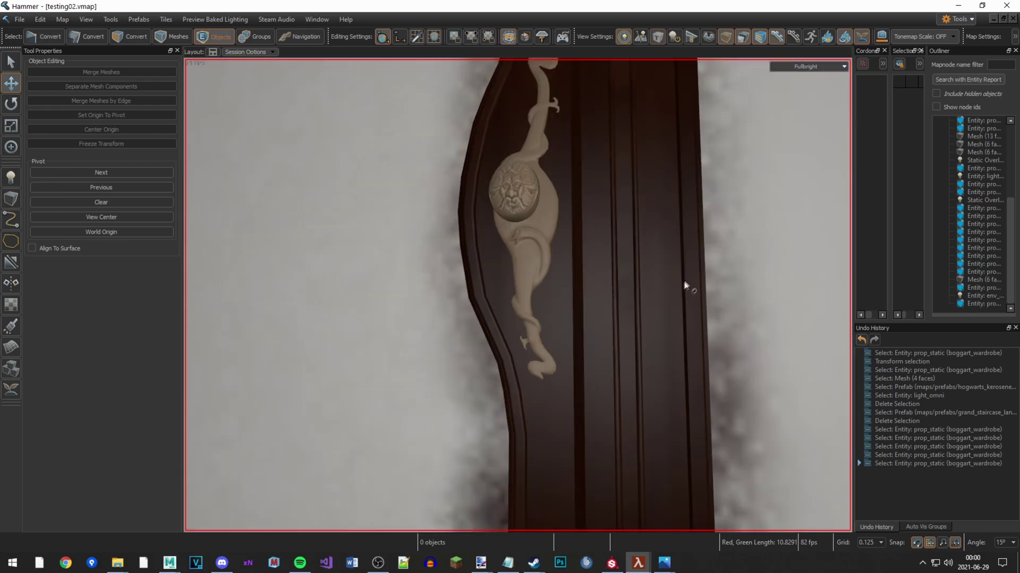
pyautogui.scroll(-10, 670, 282)
pyautogui.press('z')
pyautogui.click(518, 291)
pyautogui.press('Escape')
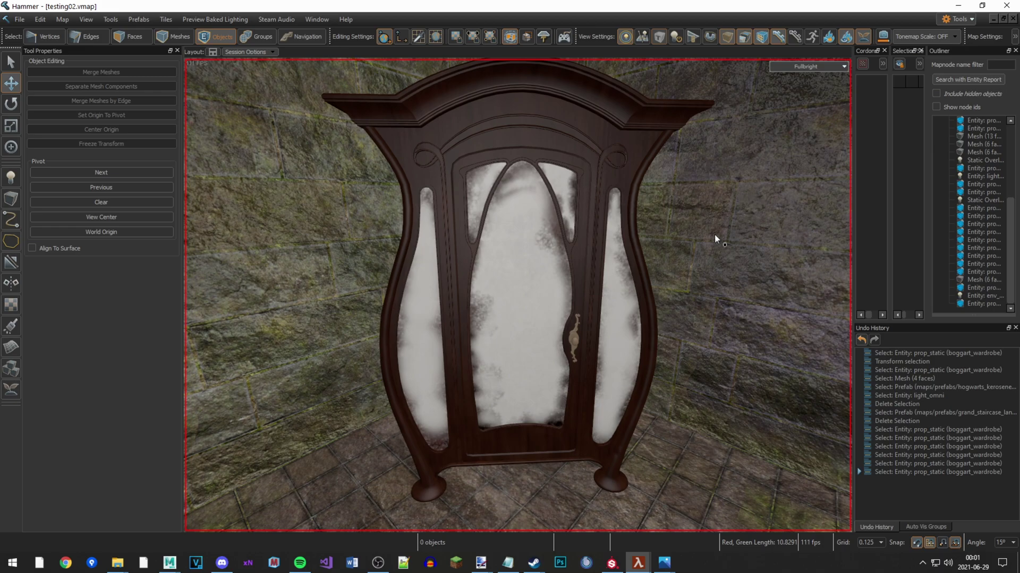
# - Examine the wardrobe's wood and mirror textures from both sides in Fullbright
pyautogui.keyDown('alt'); pyautogui.moveTo(637, 239); pyautogui.dragTo(760, 291); pyautogui.keyUp('alt')
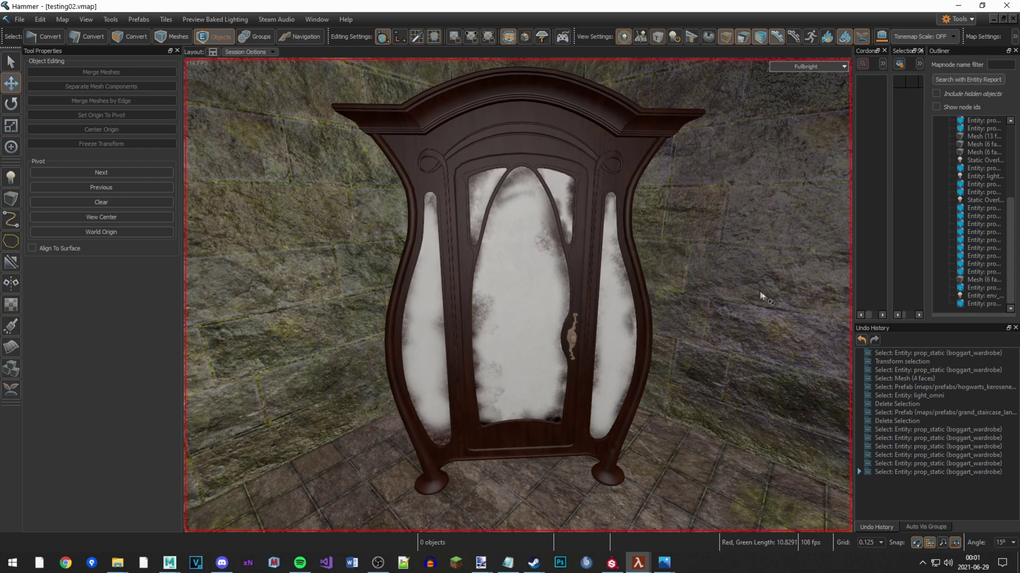
pyautogui.keyDown('alt'); pyautogui.moveTo(764, 344); pyautogui.dragTo(518, 295); pyautogui.keyUp('alt')
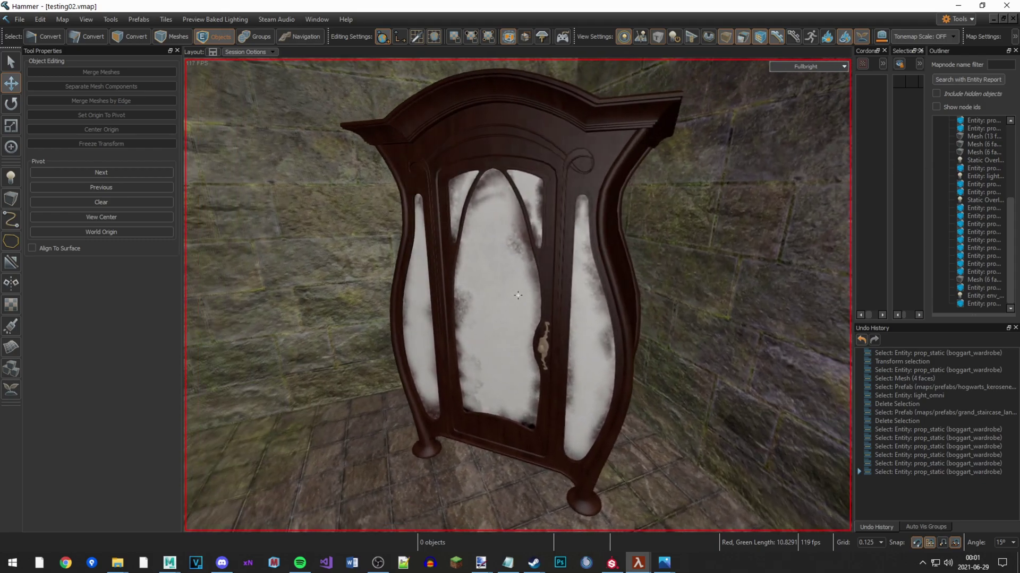
pyautogui.keyDown('alt'); pyautogui.moveTo(855, 330); pyautogui.dragTo(868, 329); pyautogui.keyUp('alt')
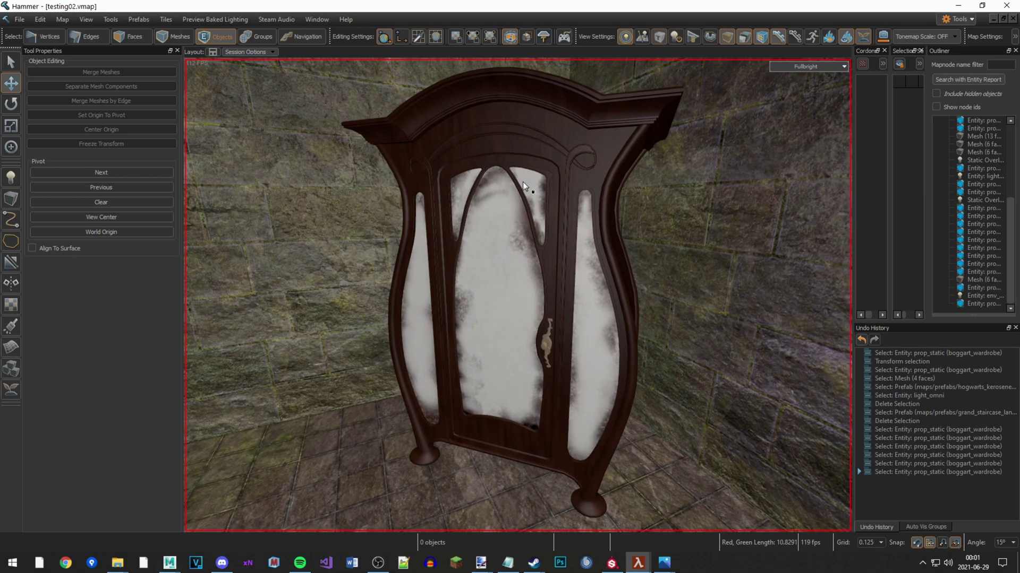
pyautogui.press('alt')
pyautogui.keyDown('alt'); pyautogui.moveTo(681, 293); pyautogui.dragTo(518, 295); pyautogui.keyUp('alt')
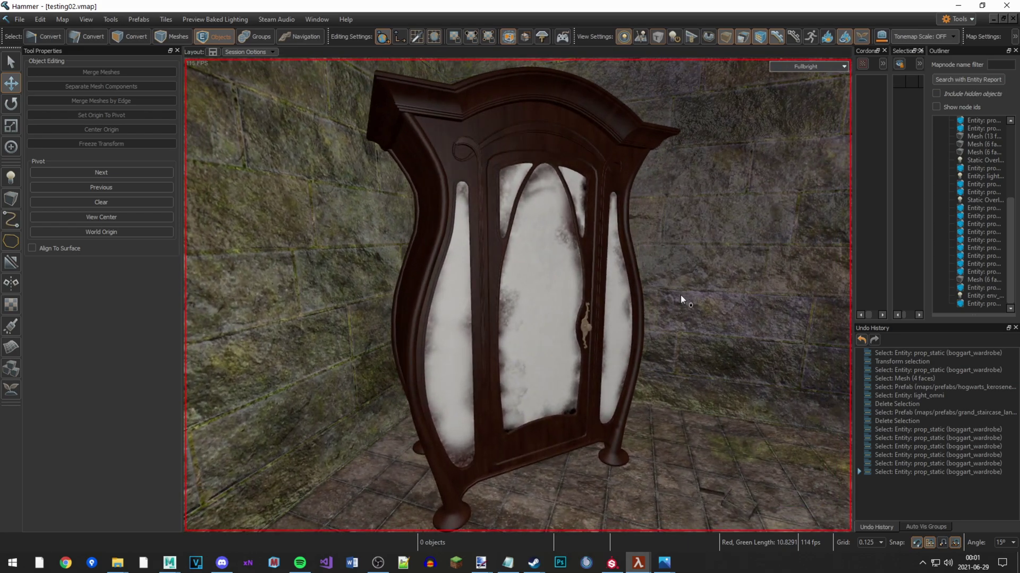
pyautogui.keyDown('alt'); pyautogui.moveTo(680, 294); pyautogui.dragTo(518, 295, button='right'); pyautogui.keyUp('alt')
pyautogui.keyDown('alt'); pyautogui.moveTo(680, 295); pyautogui.dragTo(582, 250); pyautogui.keyUp('alt')
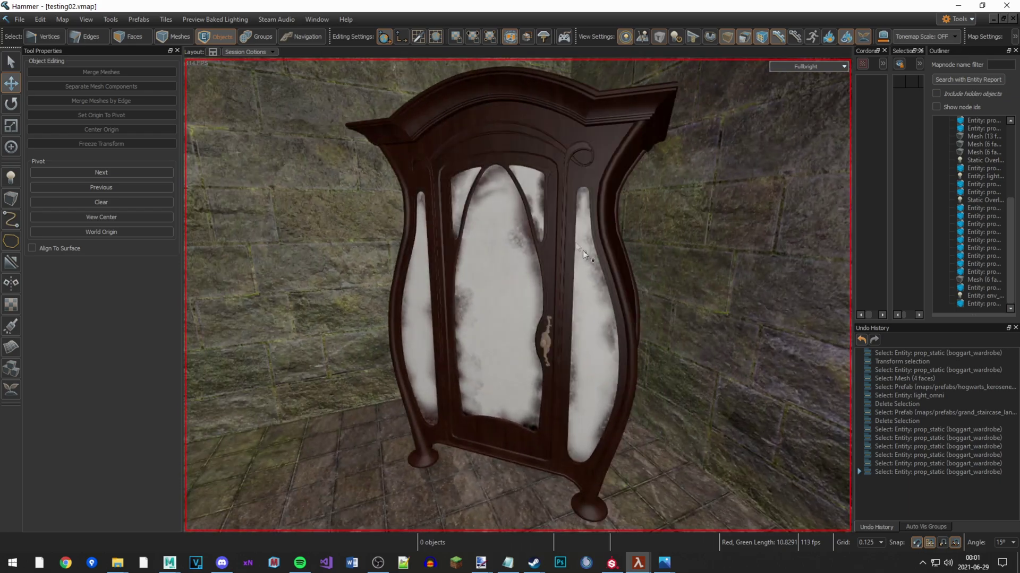
# - Set the selection mode to Groups and check the wardrobe in the room with All Lighting
pyautogui.click(582, 250)
pyautogui.click(268, 40)
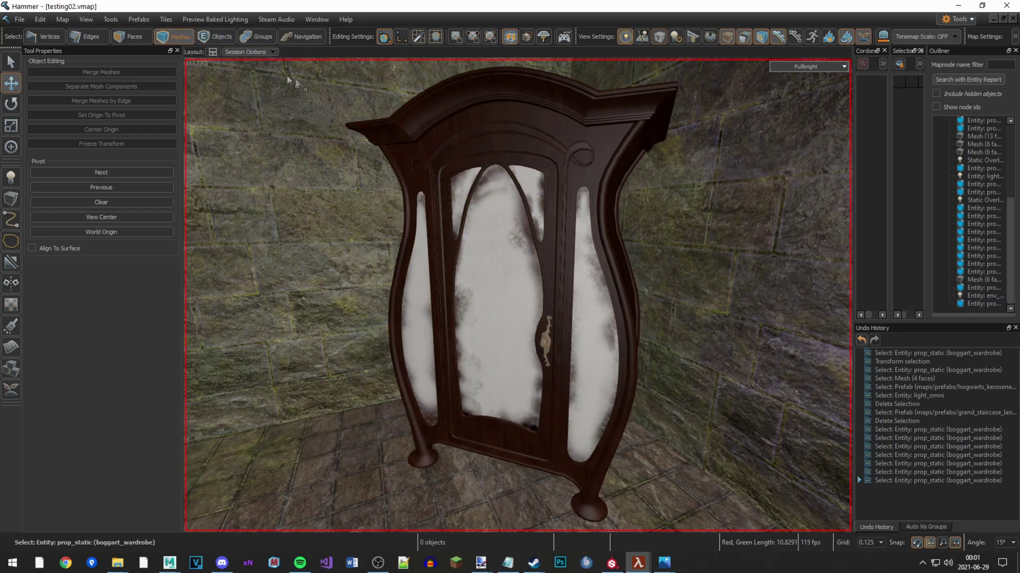
pyautogui.click(216, 37)
pyautogui.click(518, 198)
pyautogui.keyDown('alt'); pyautogui.moveTo(518, 197); pyautogui.dragTo(518, 295, button='right'); pyautogui.keyUp('alt')
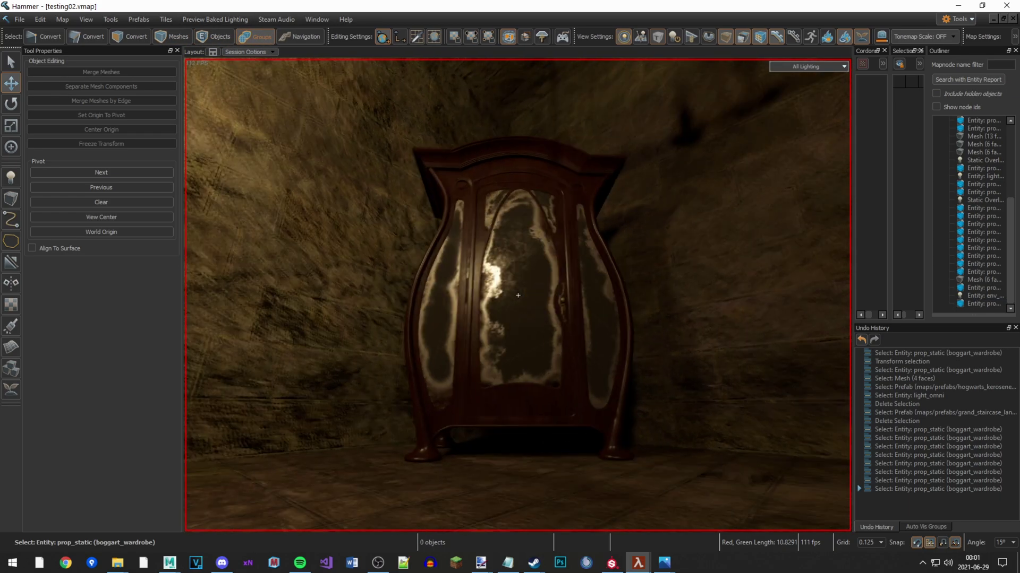
pyautogui.keyDown('alt'); pyautogui.moveTo(518, 295); pyautogui.dragTo(518, 295); pyautogui.keyUp('alt')
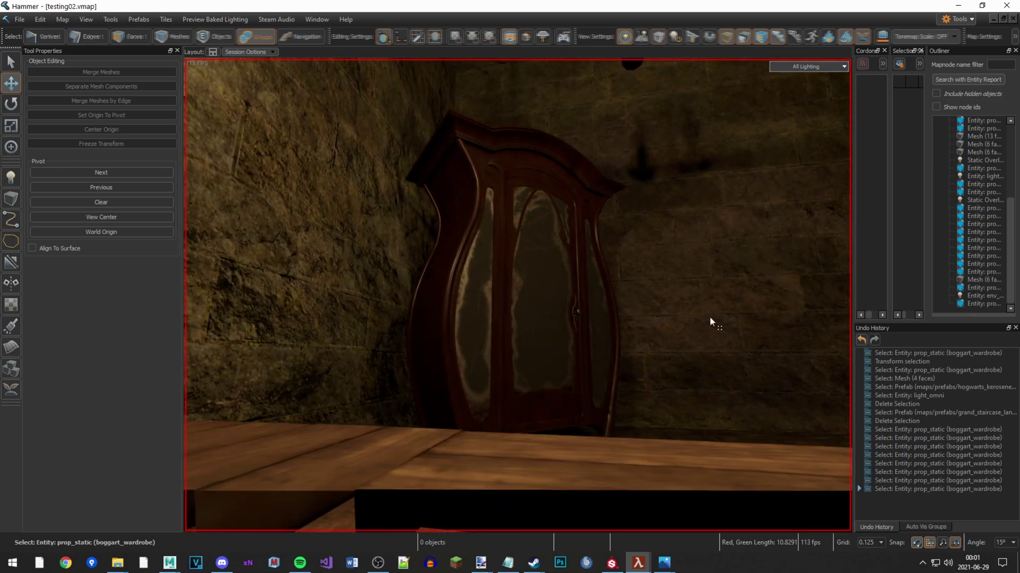